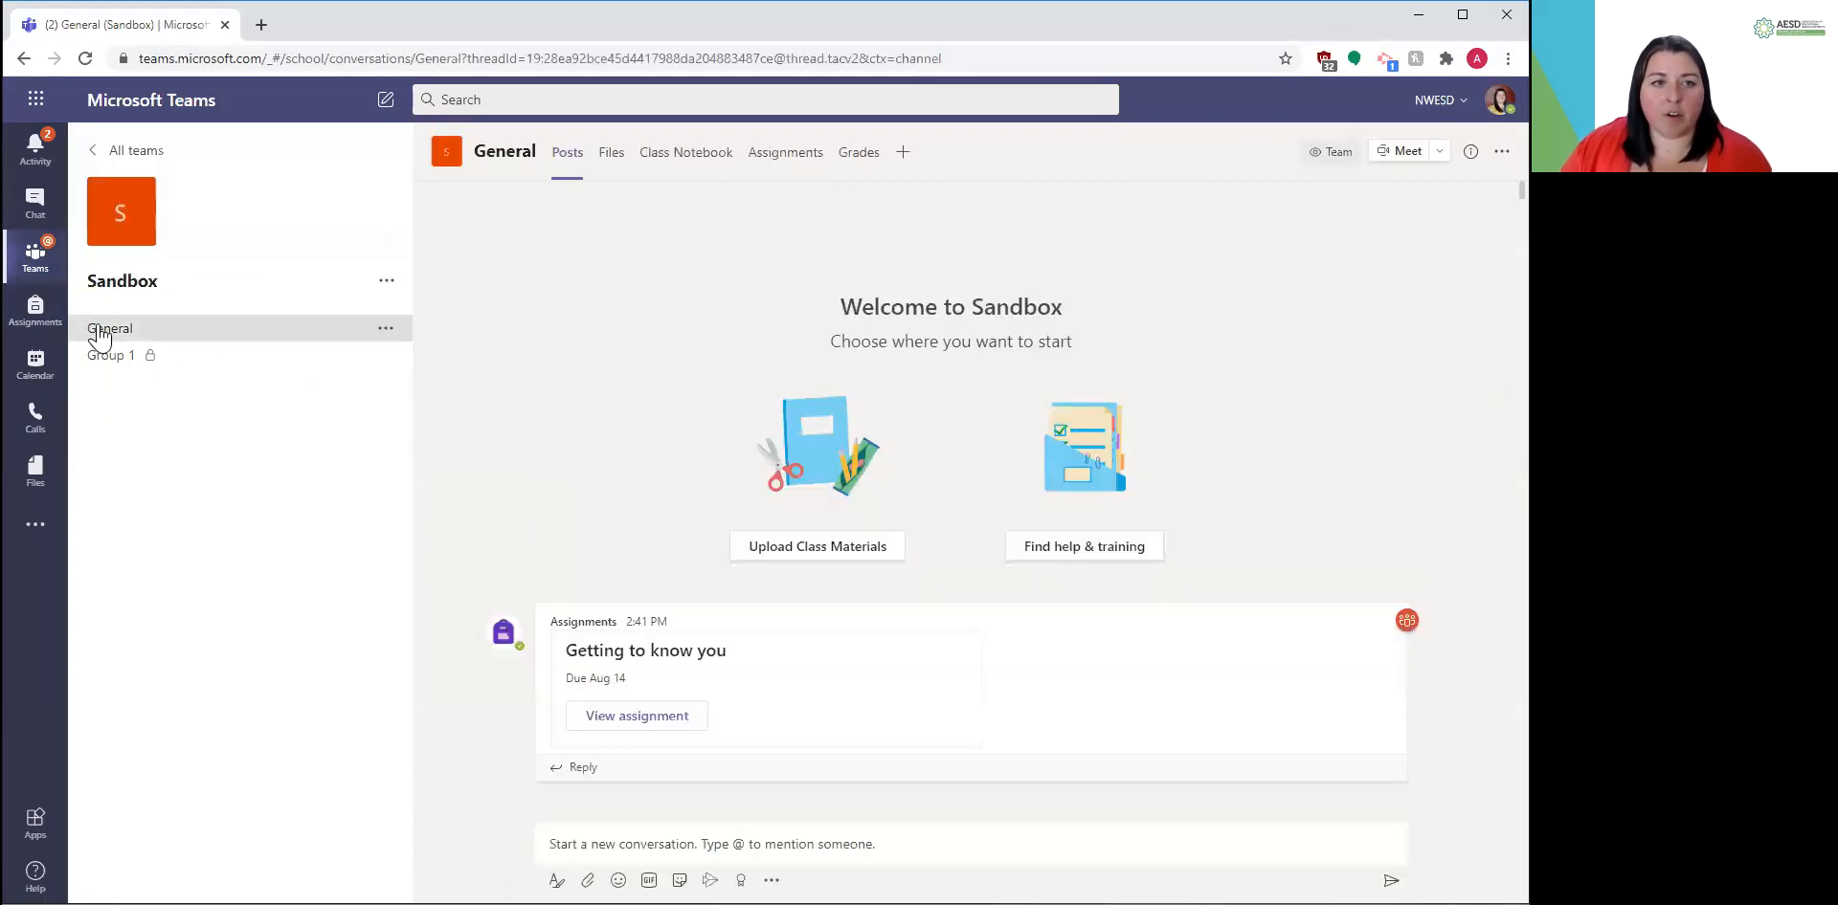
- Create a new Forms quiz from the Sandbox team's General channel assignments
left_click(782, 168)
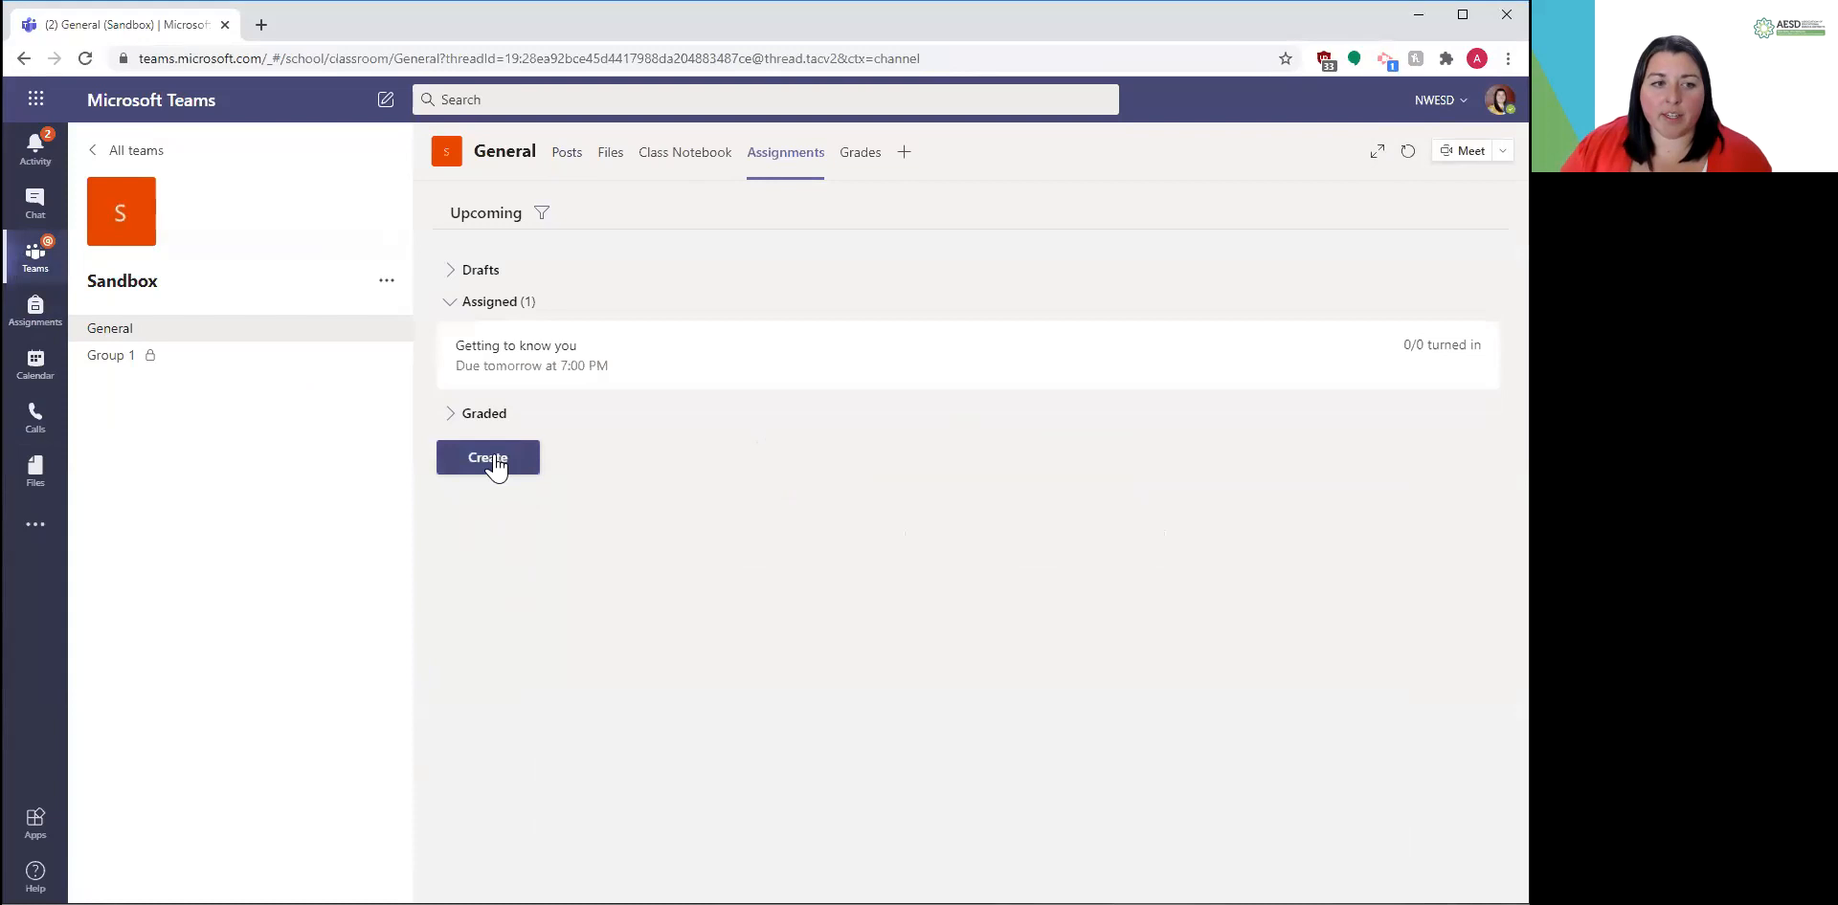
left_click(490, 459)
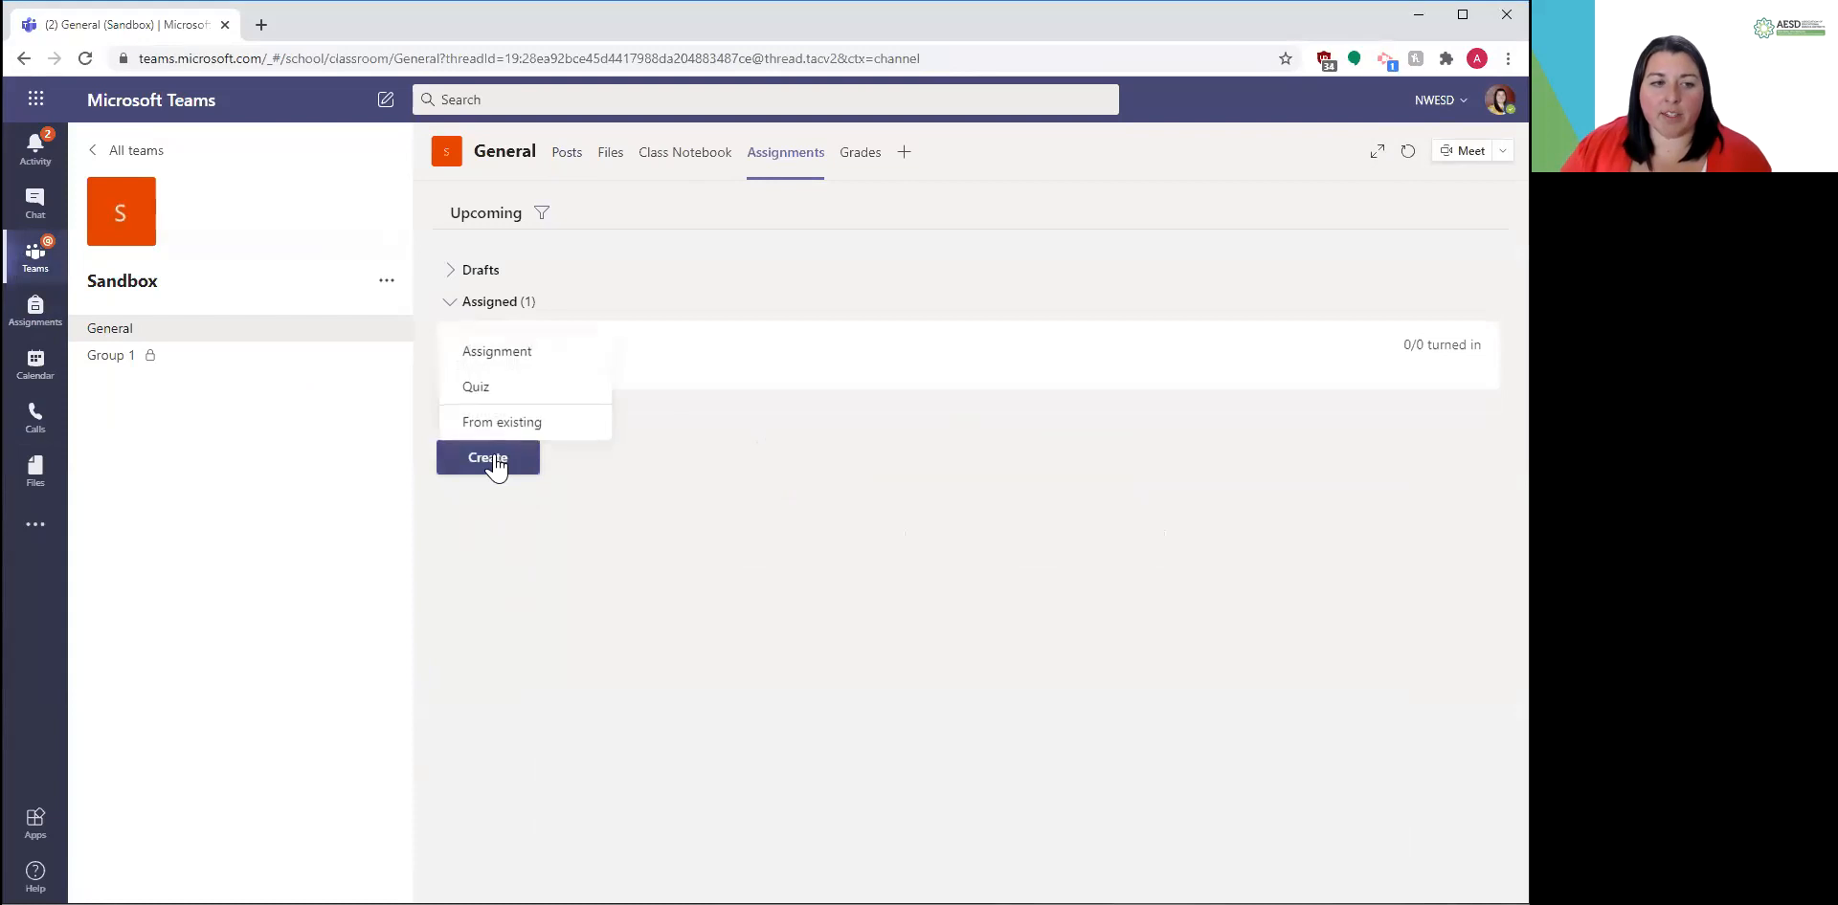
left_click(523, 396)
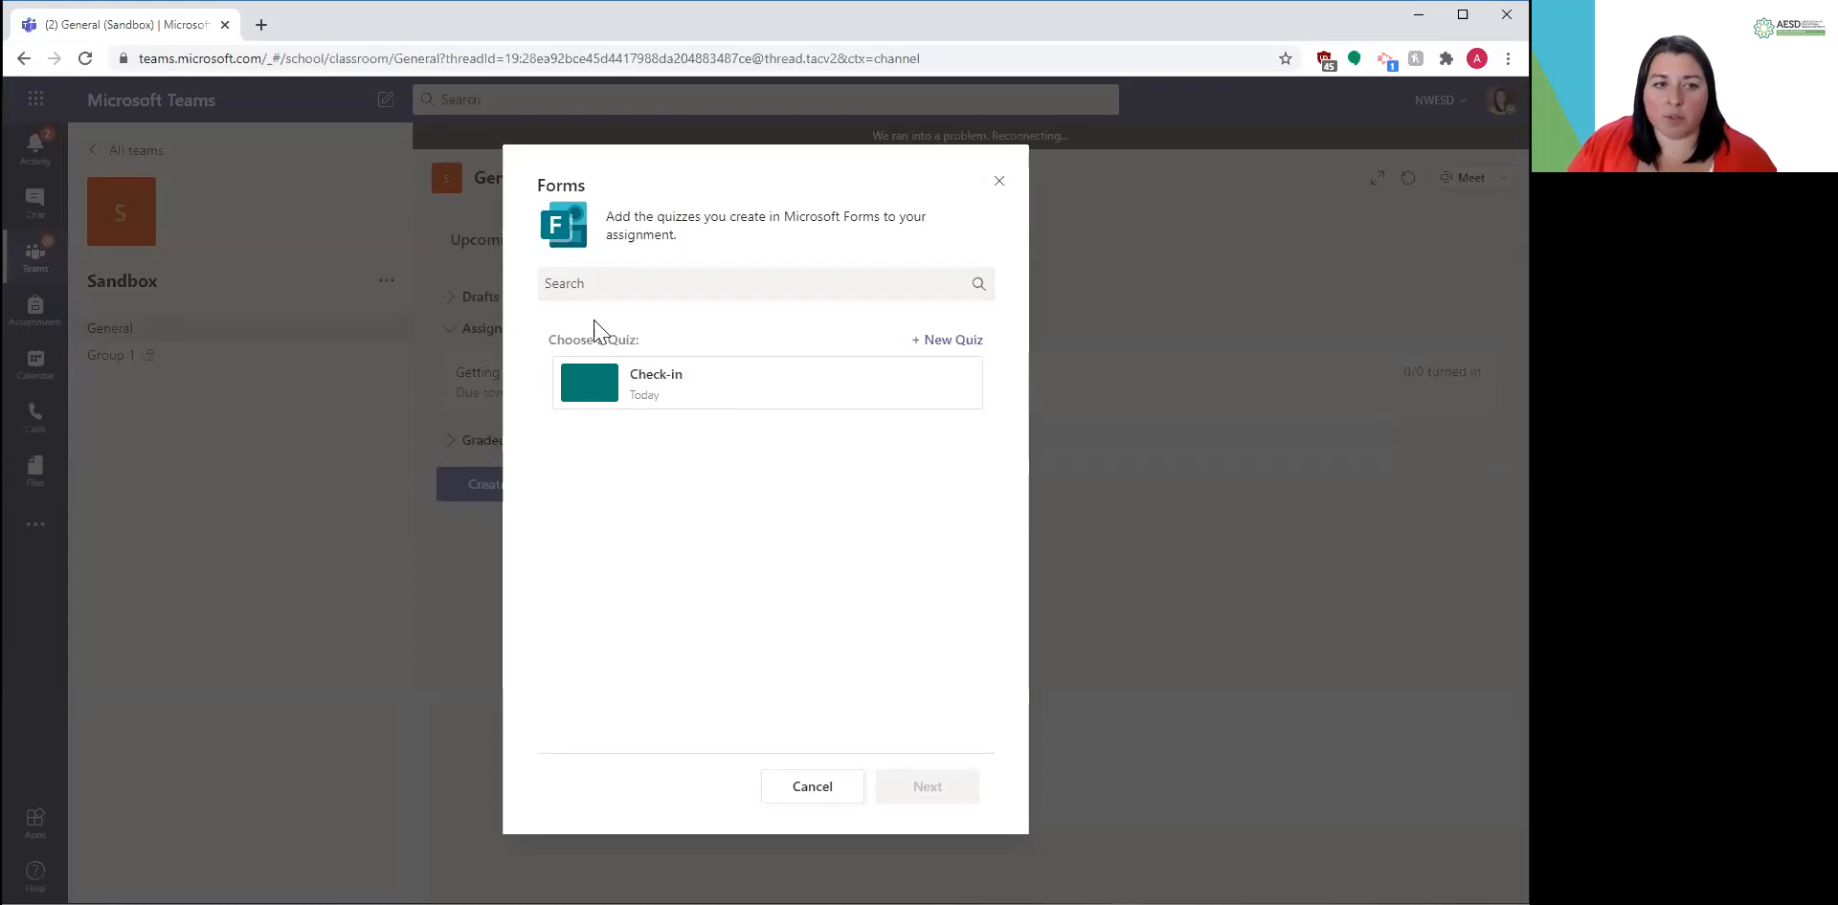
left_click(953, 342)
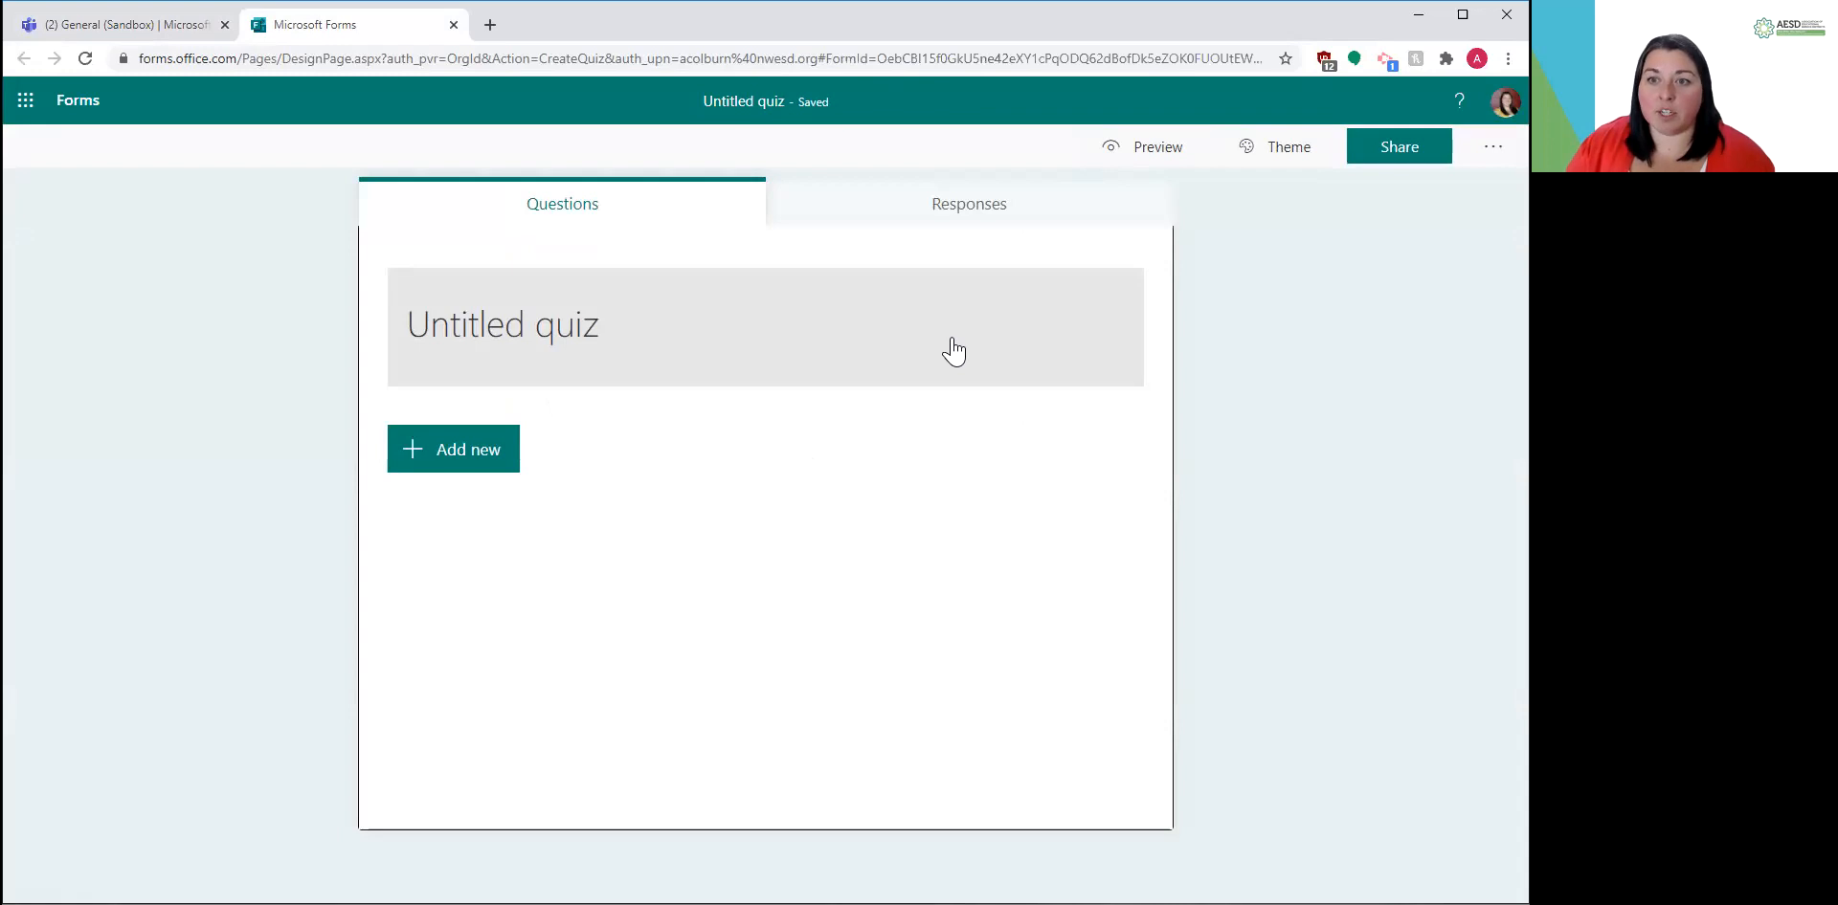
- Replace the untitled quiz's title with "Weekly Check-in"
left_click(727, 366)
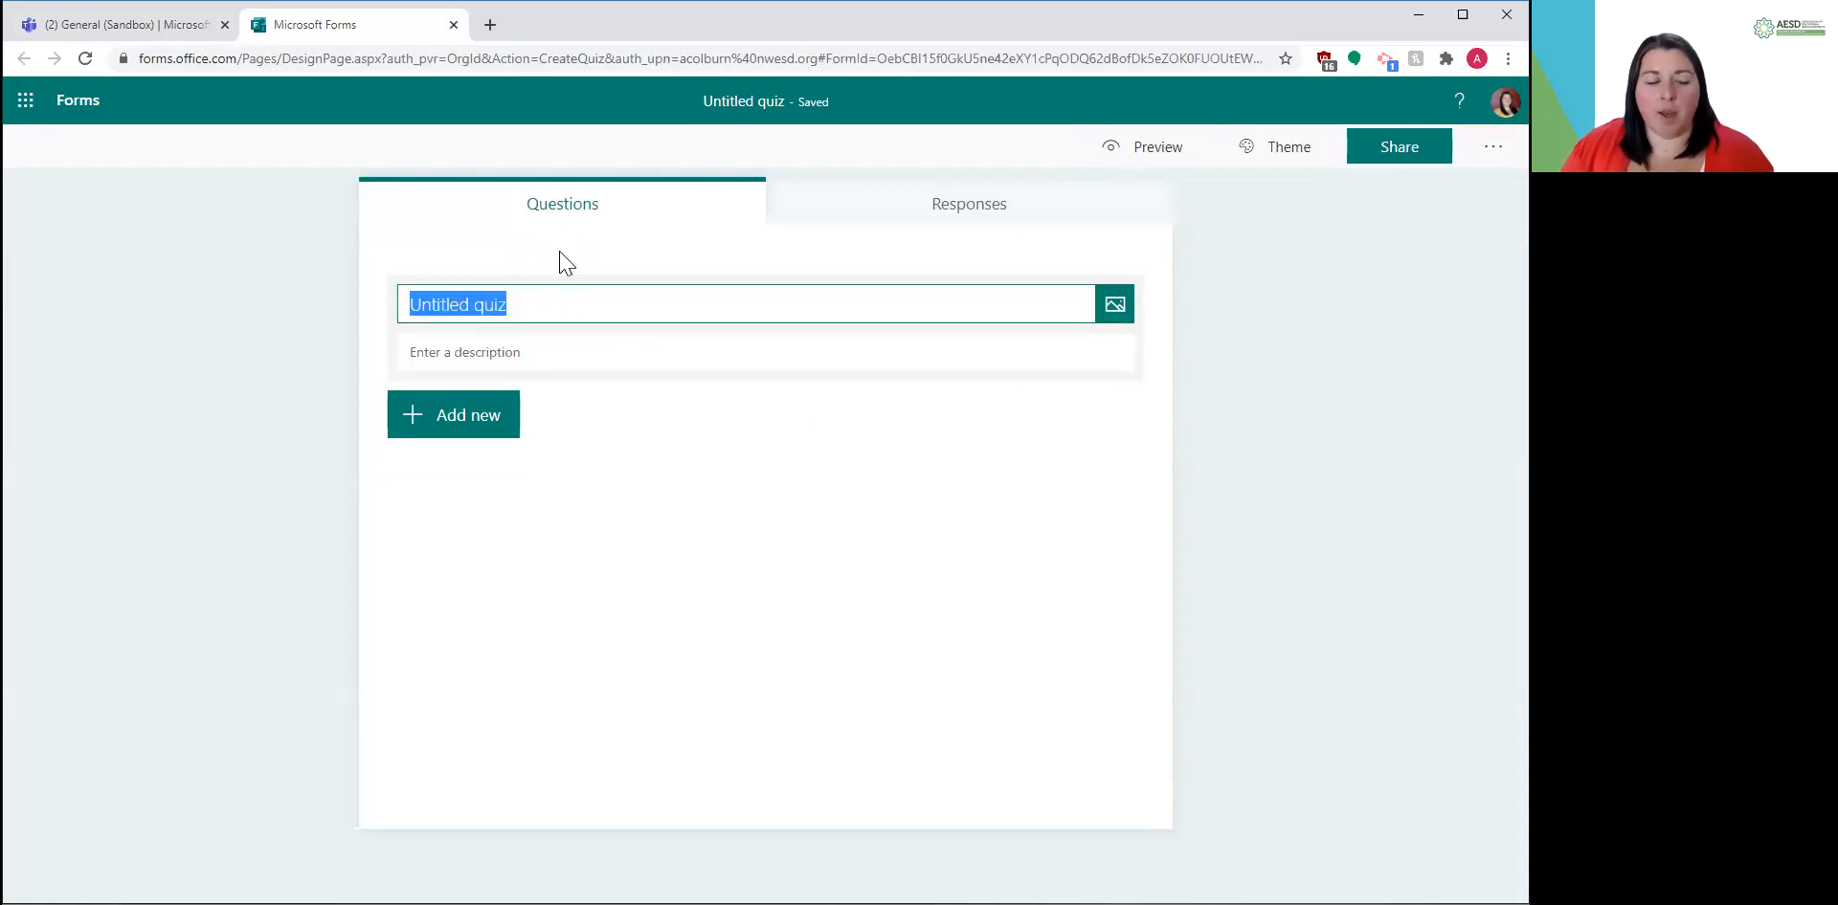
left_click(537, 314)
key("BackSpace")
key("BackSpace")
key("BackSpace")
key("BackSpace")
key("BackSpace")
key("BackSpace")
key("BackSpace")
key("BackSpace")
key("BackSpace")
key("BackSpace")
key("BackSpace")
key("BackSpace")
key("BackSpace")
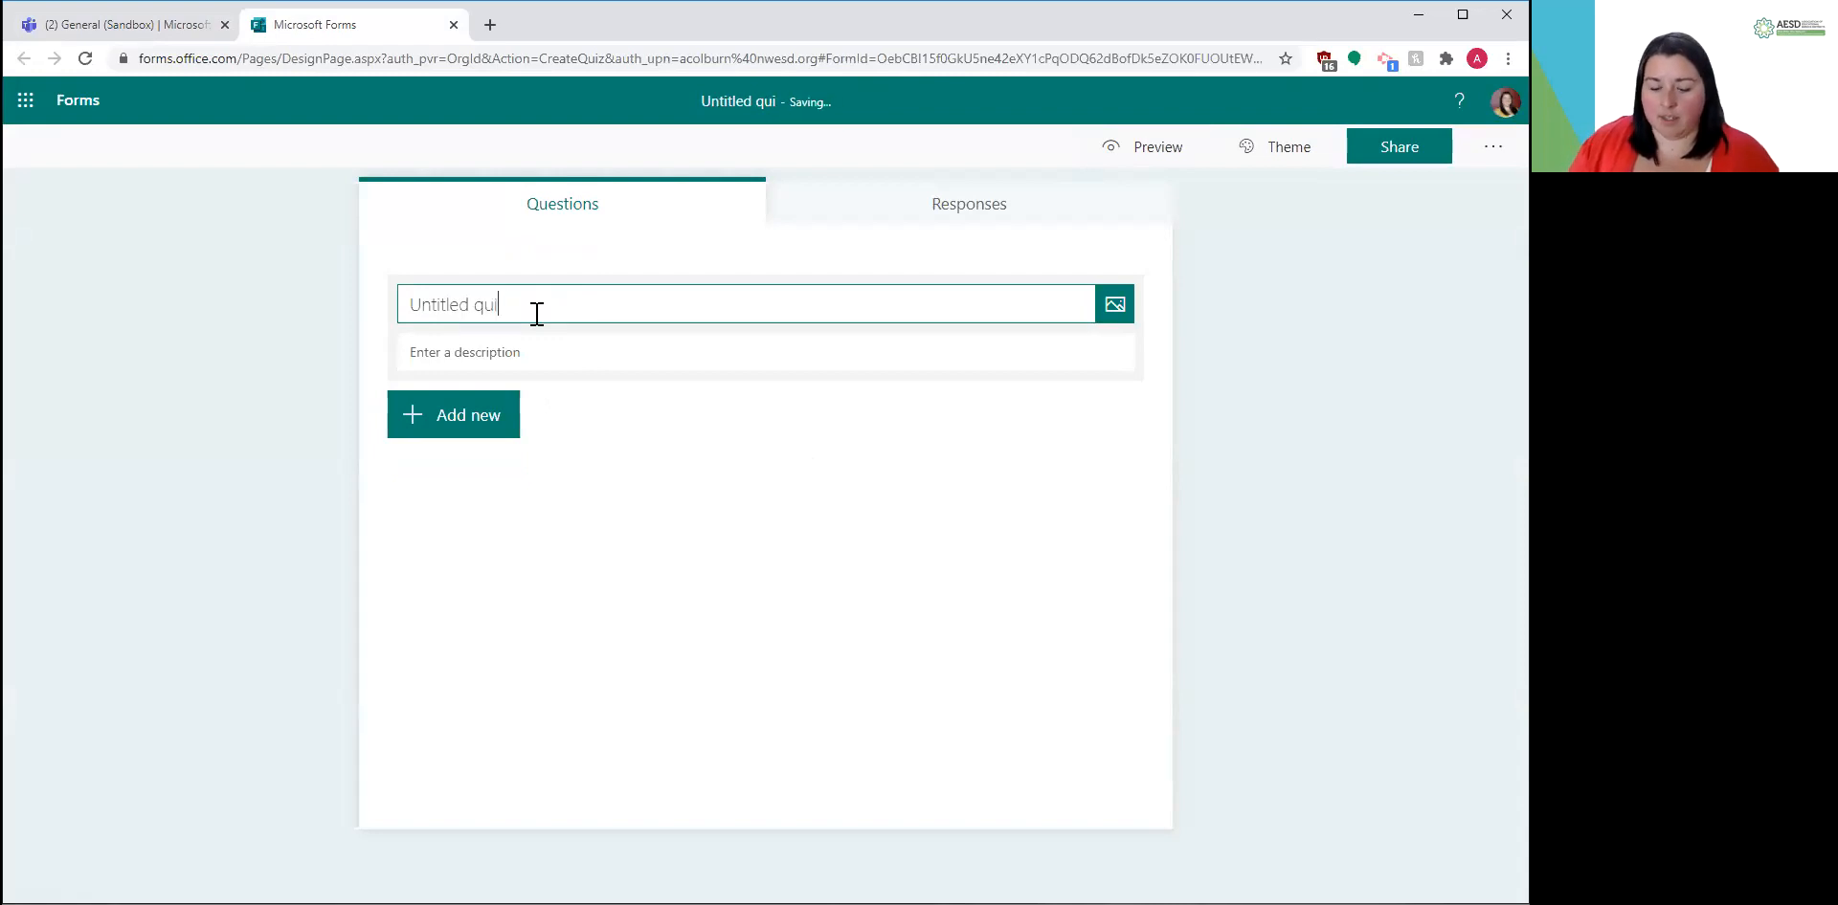
type("We")
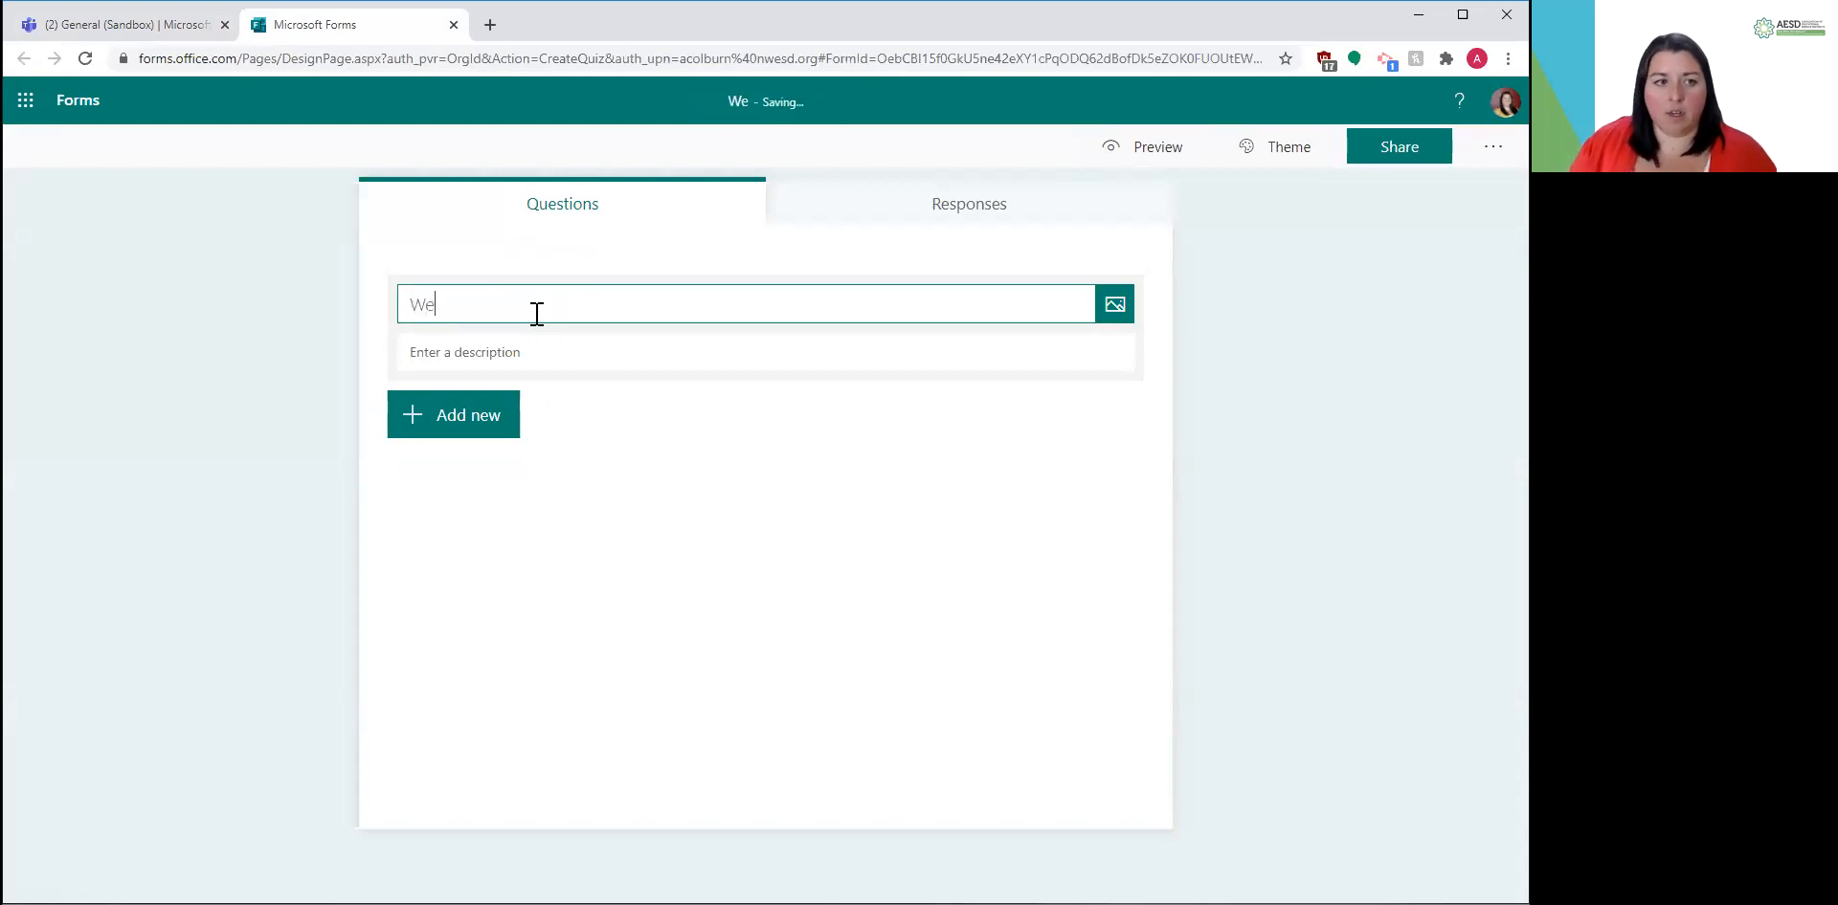
type("ekly Check-in")
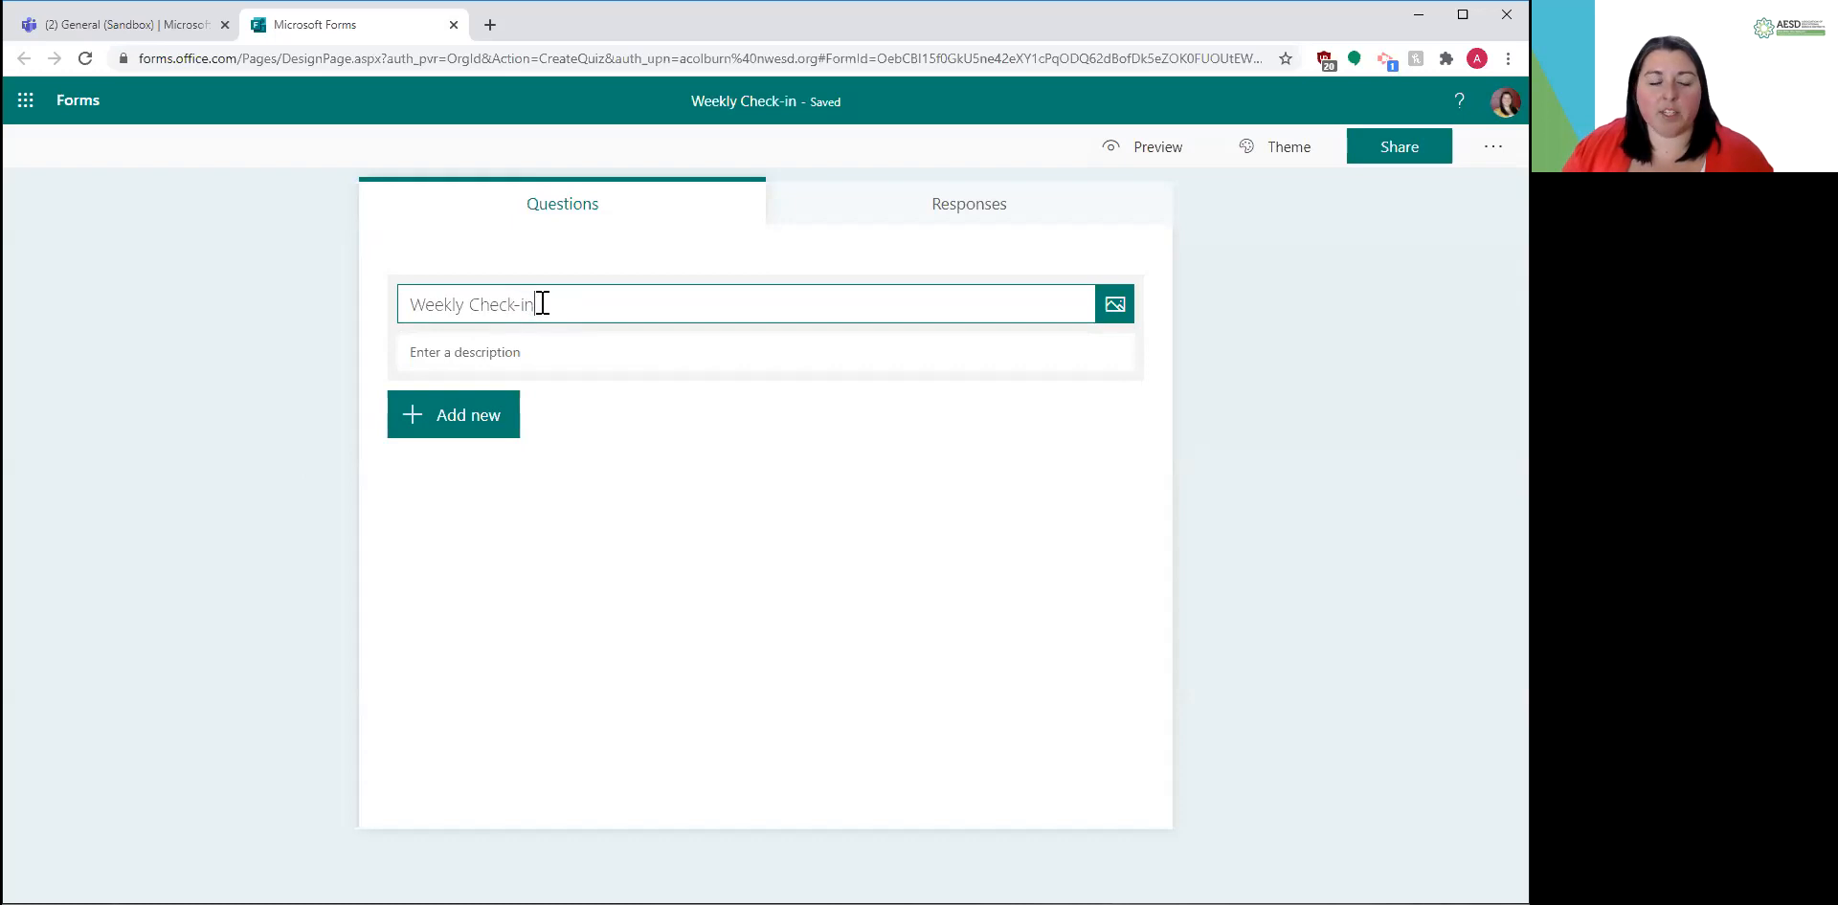
- Add a choice question reading "What is the capital of Washington State?" to the quiz
left_click(455, 419)
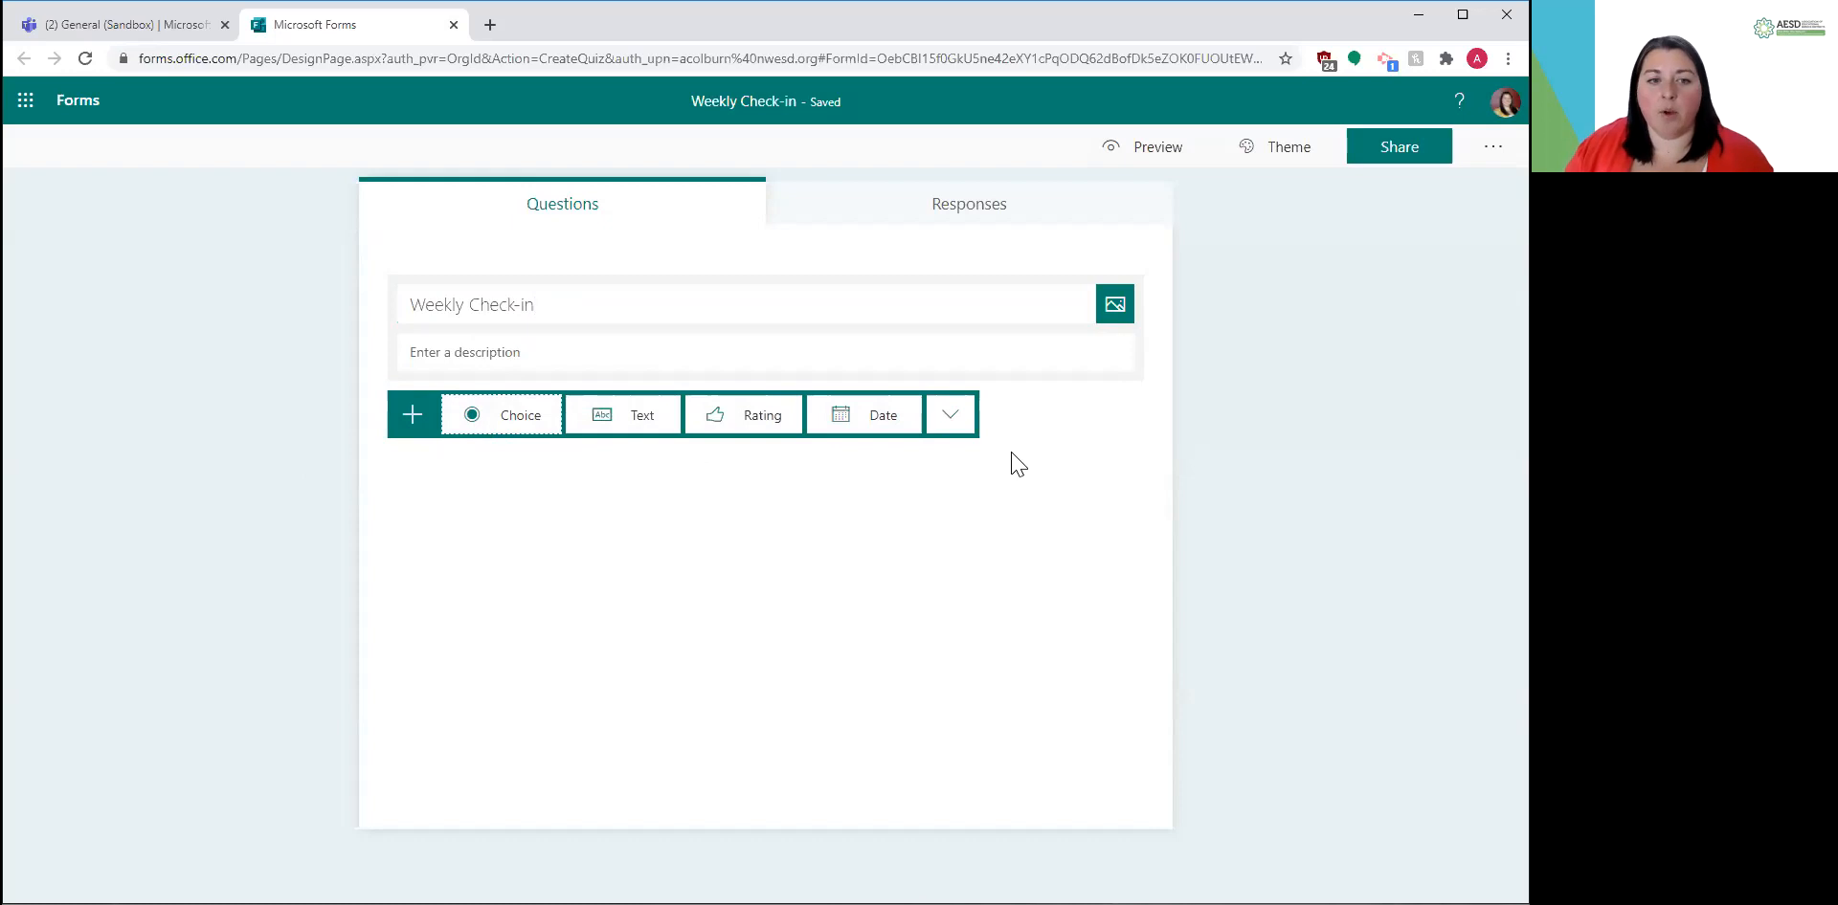
left_click(950, 417)
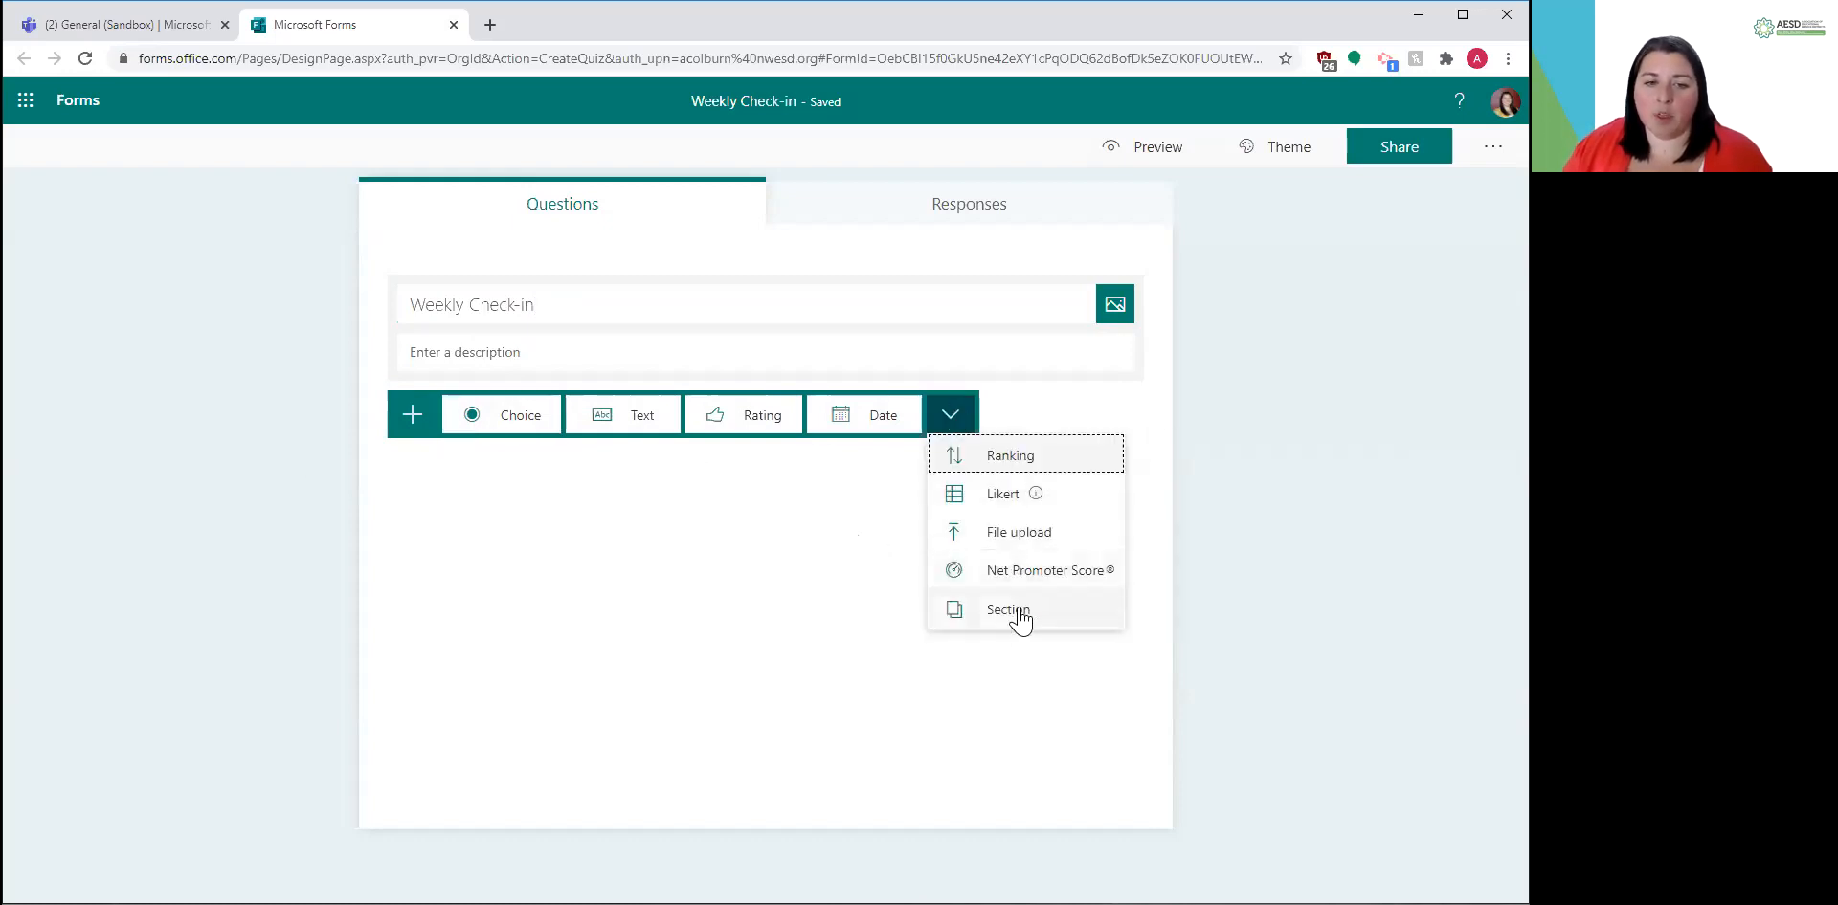
mouse_move(1062, 515)
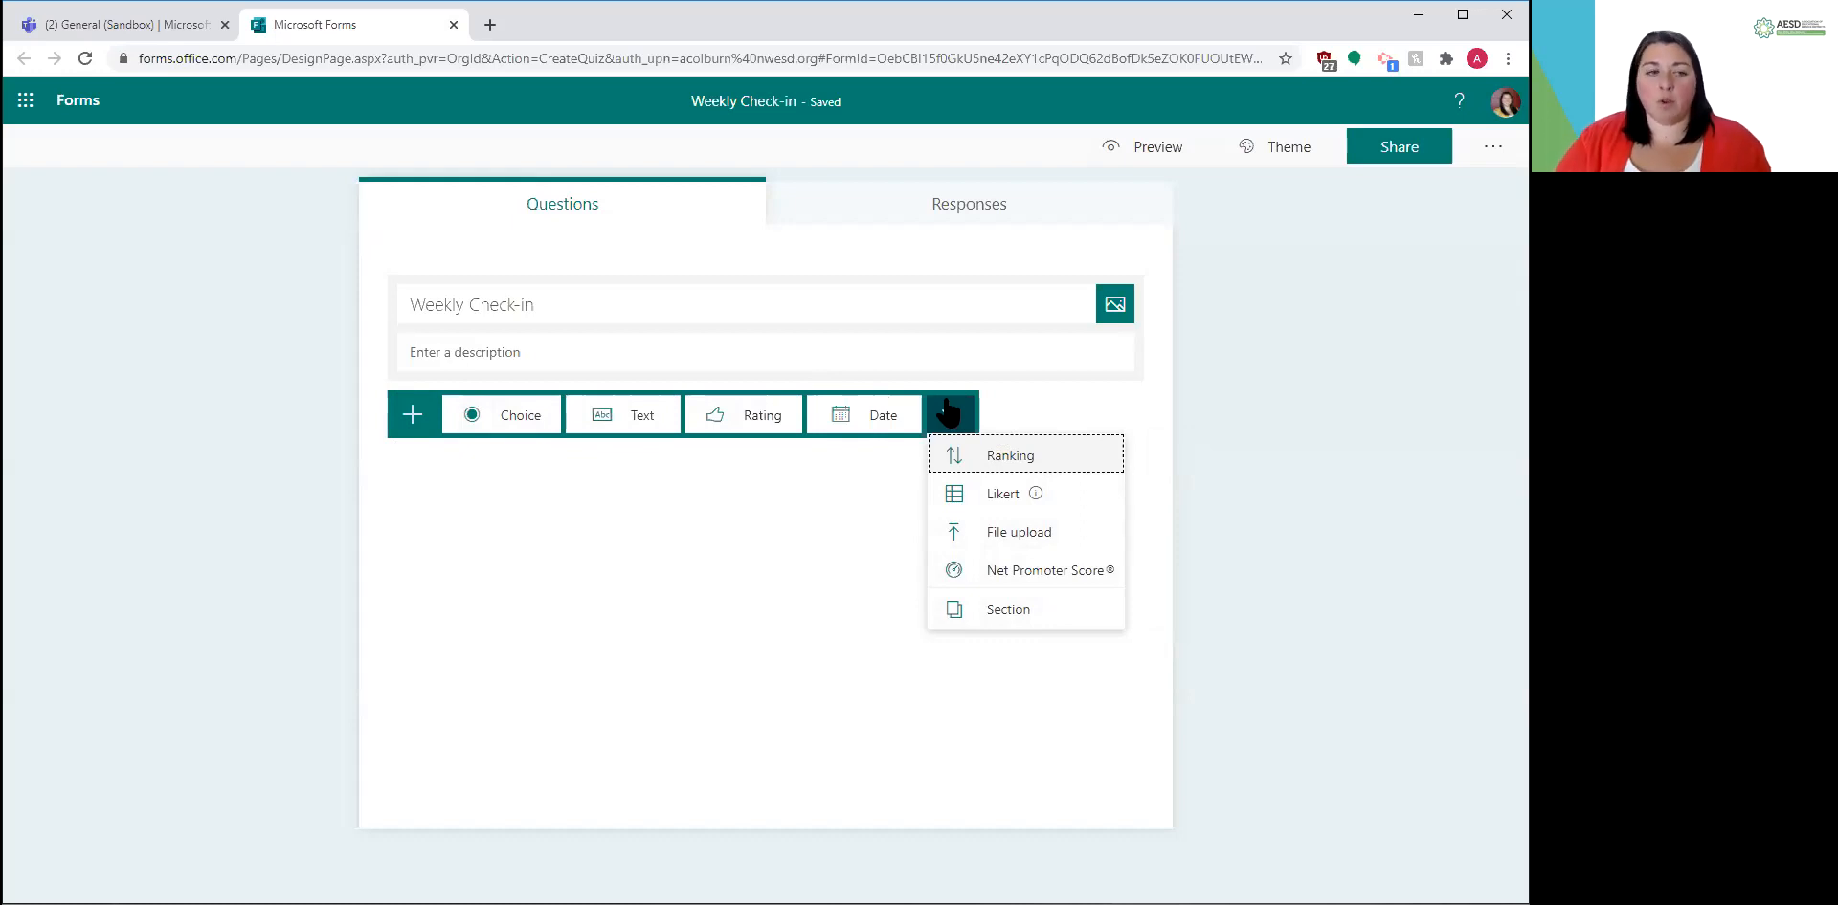
left_click(522, 421)
left_click(543, 490)
double_click(563, 498)
type("W")
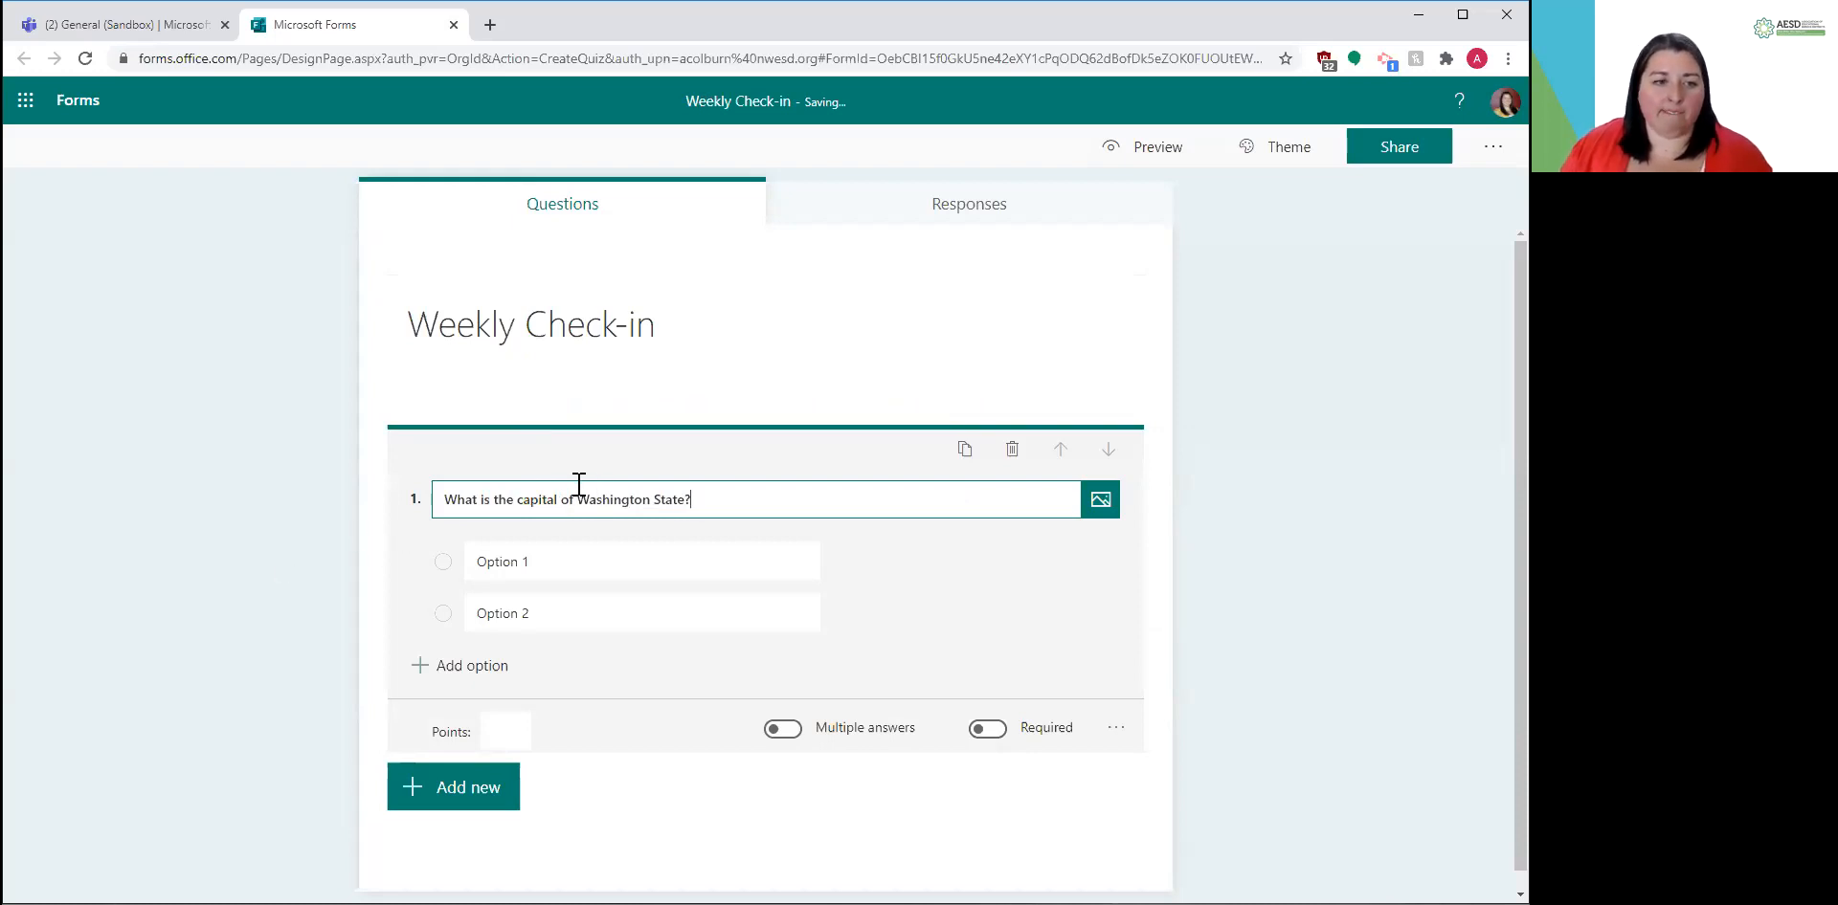
- Enter Olympia and Seattle as the first two answer options of the capital question
left_click(581, 540)
type("Olympia")
key("Tab")
key("Tab")
key("Tab")
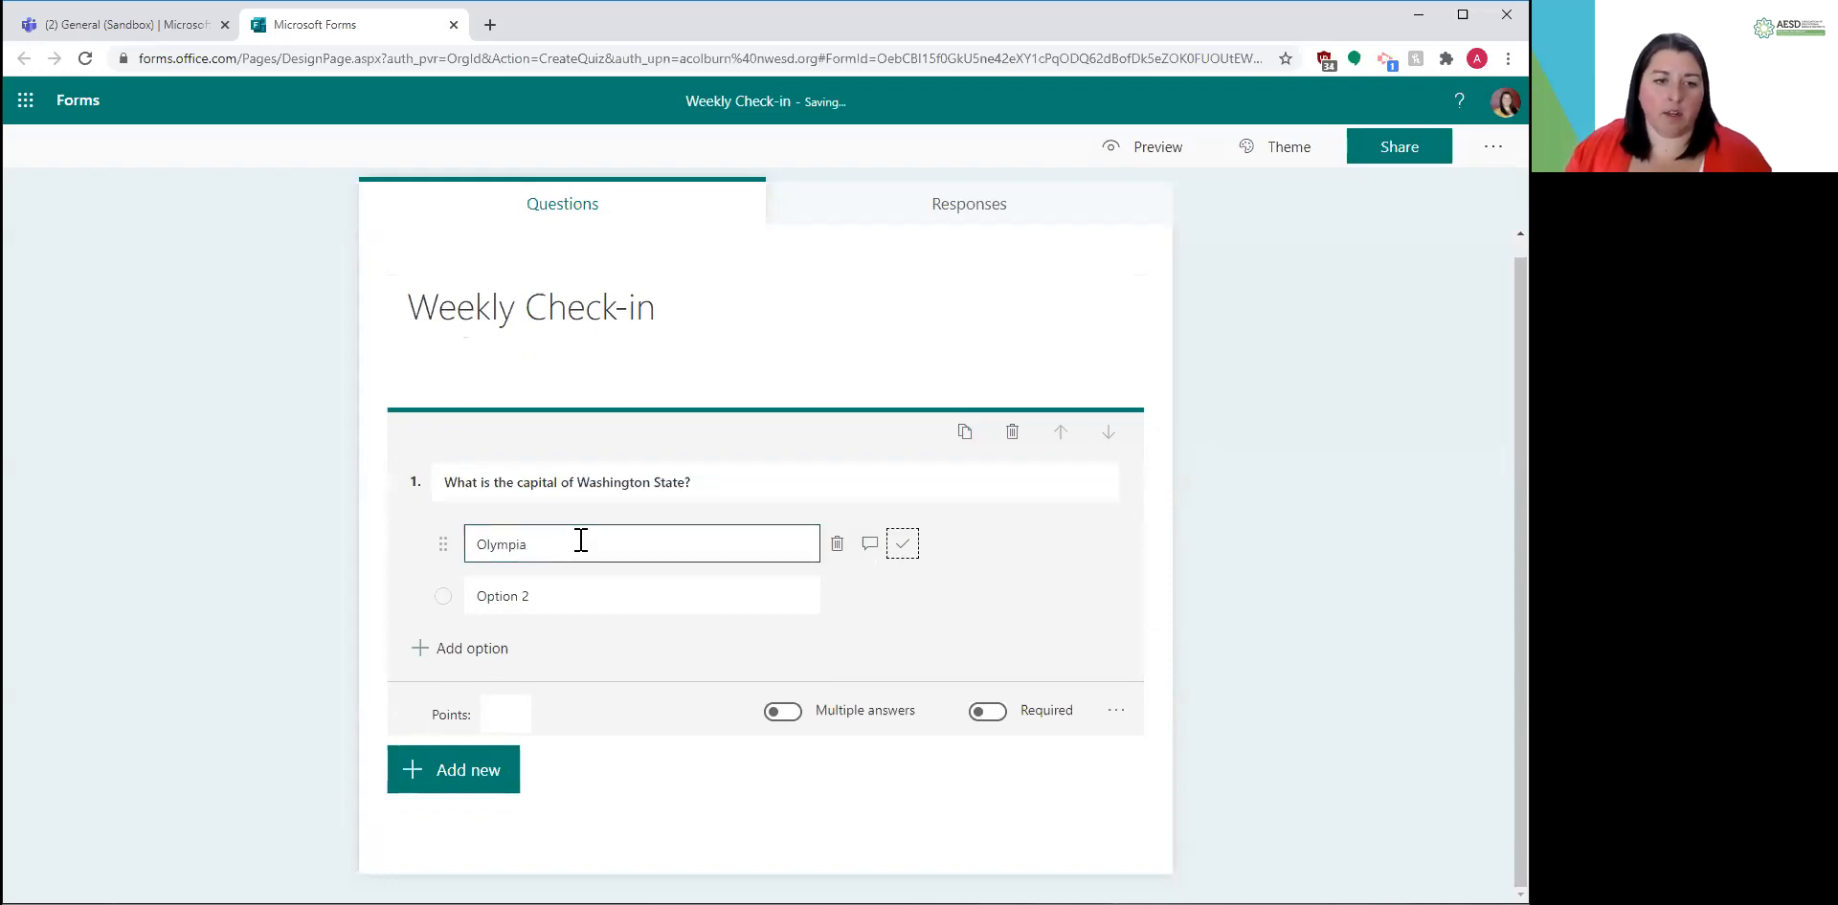
key("Tab")
type("Sea")
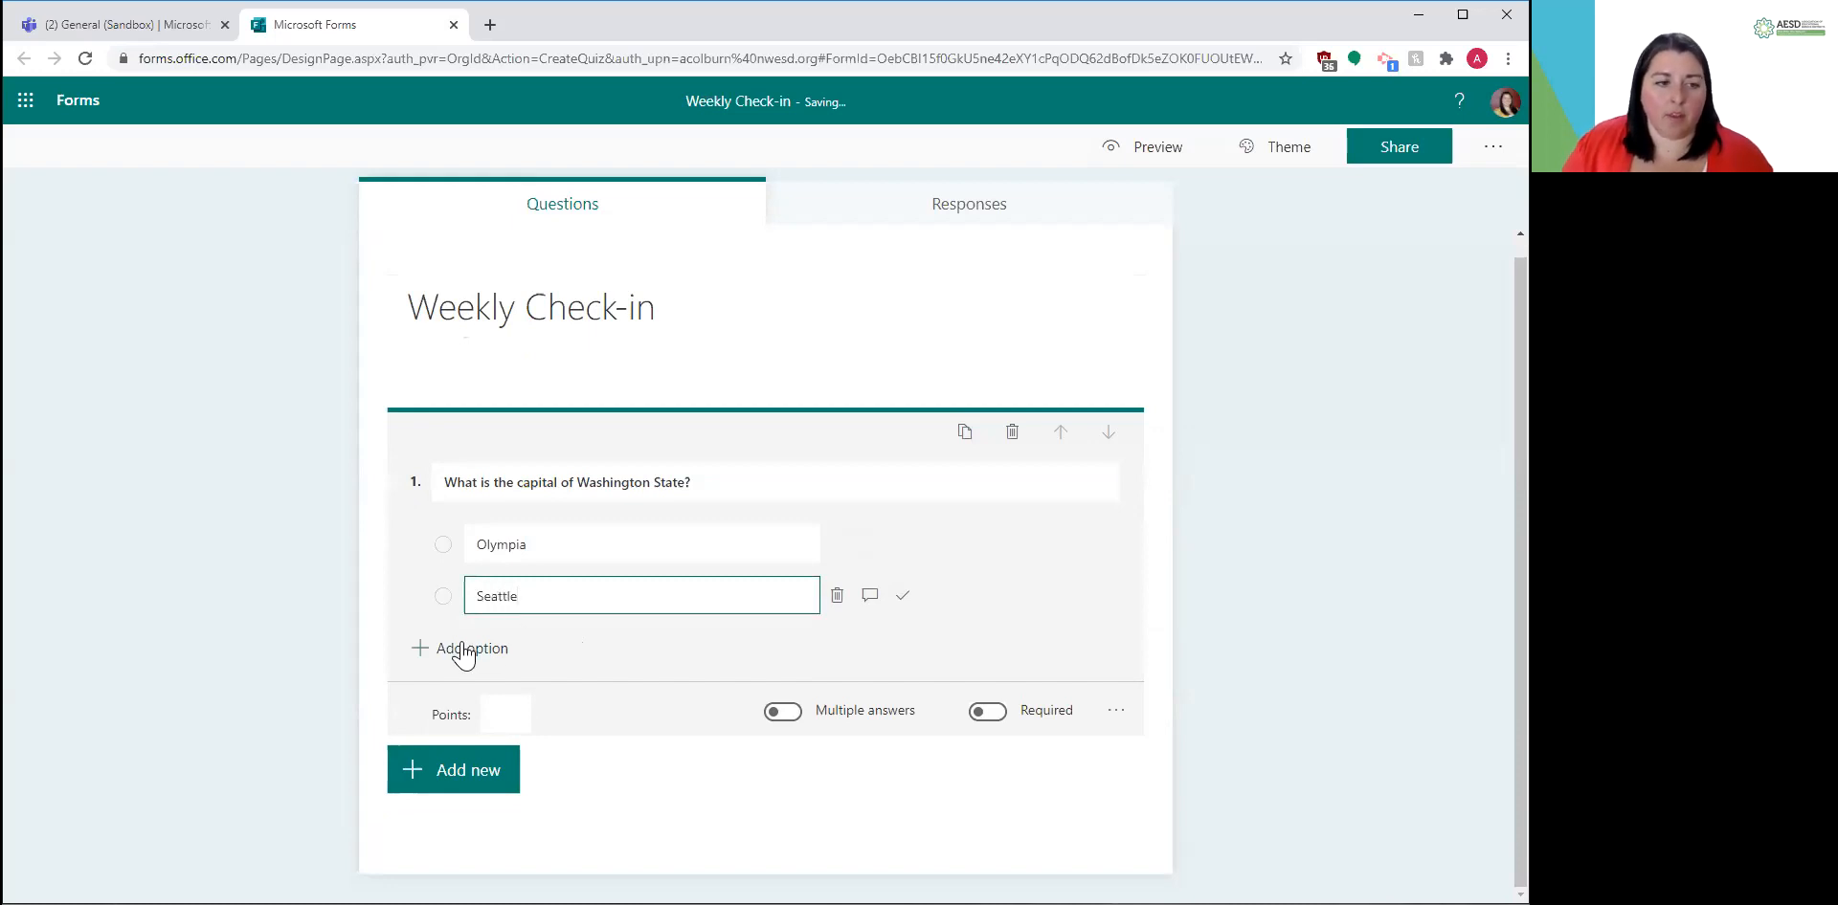
- Add Spokane as a third answer option and close the question for editing
left_click(463, 649)
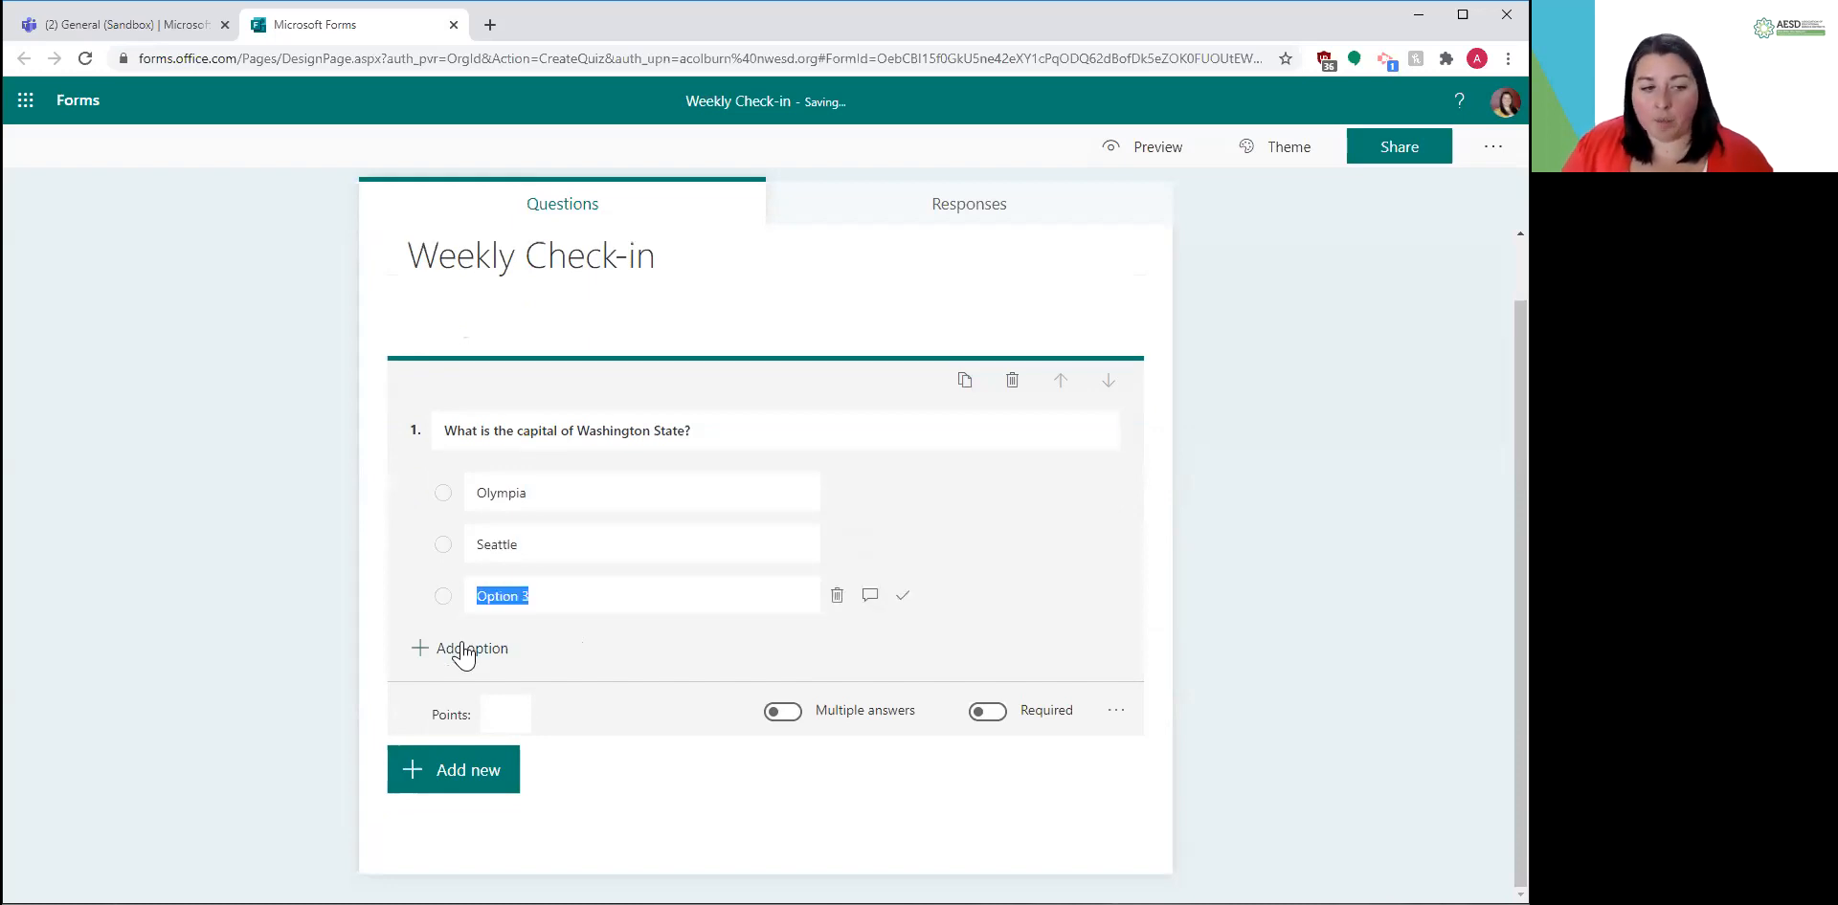
left_click(594, 599)
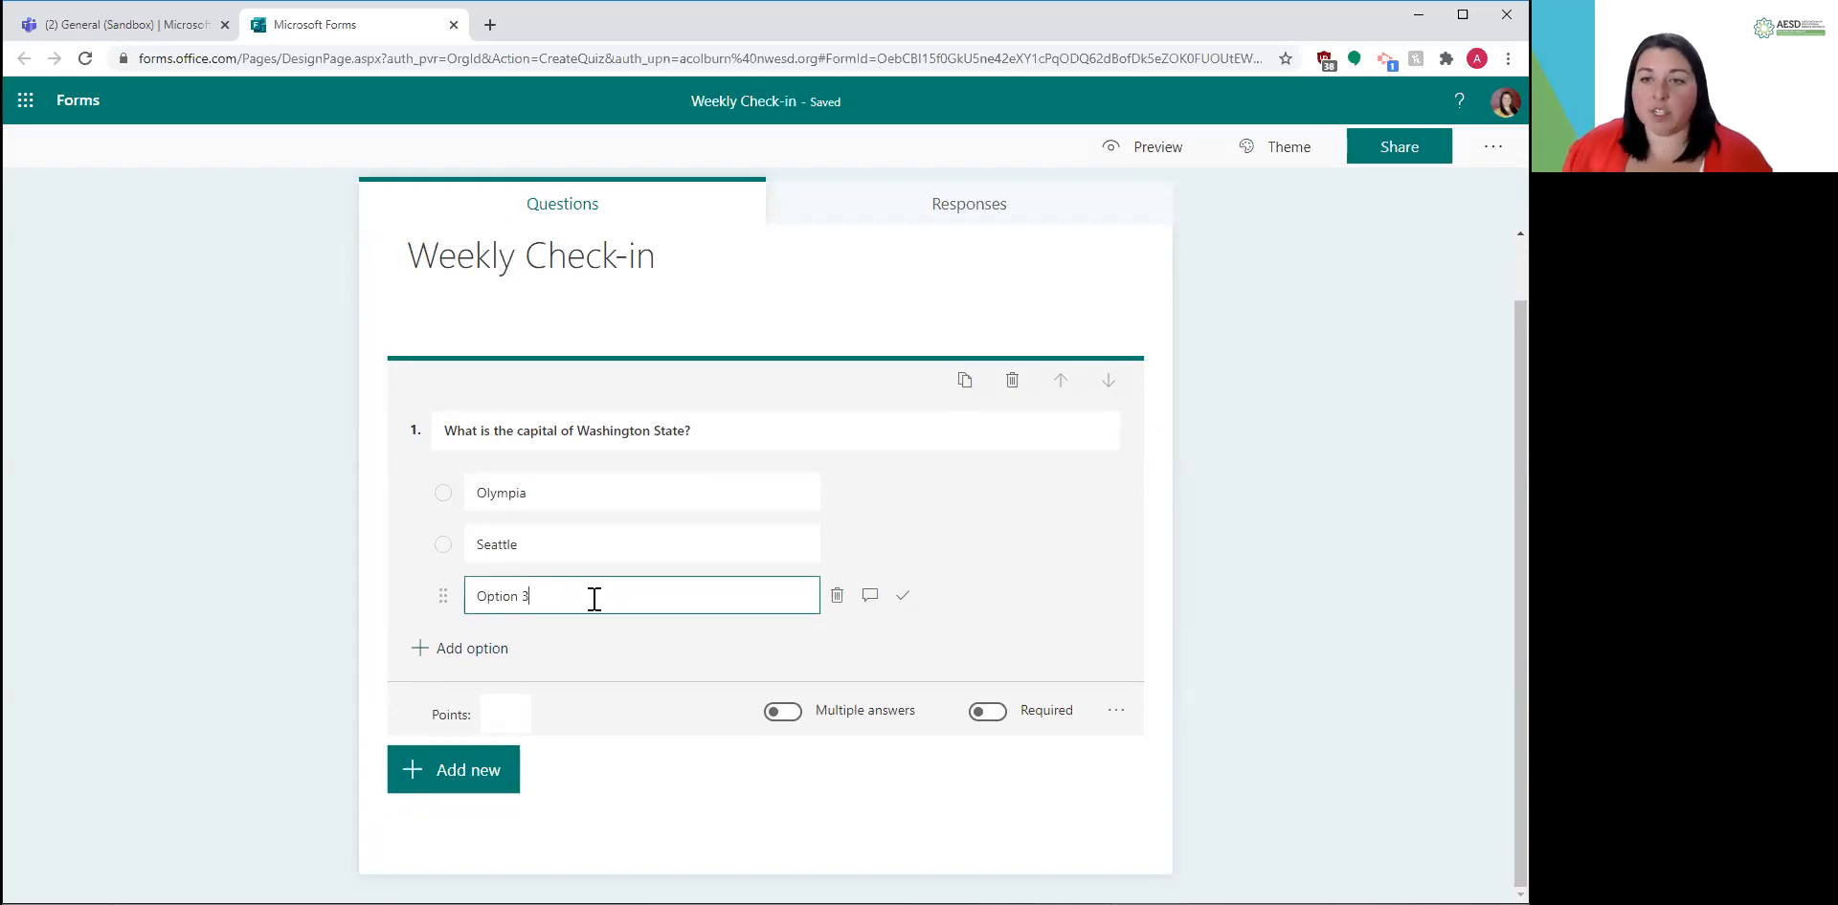
type("Spo")
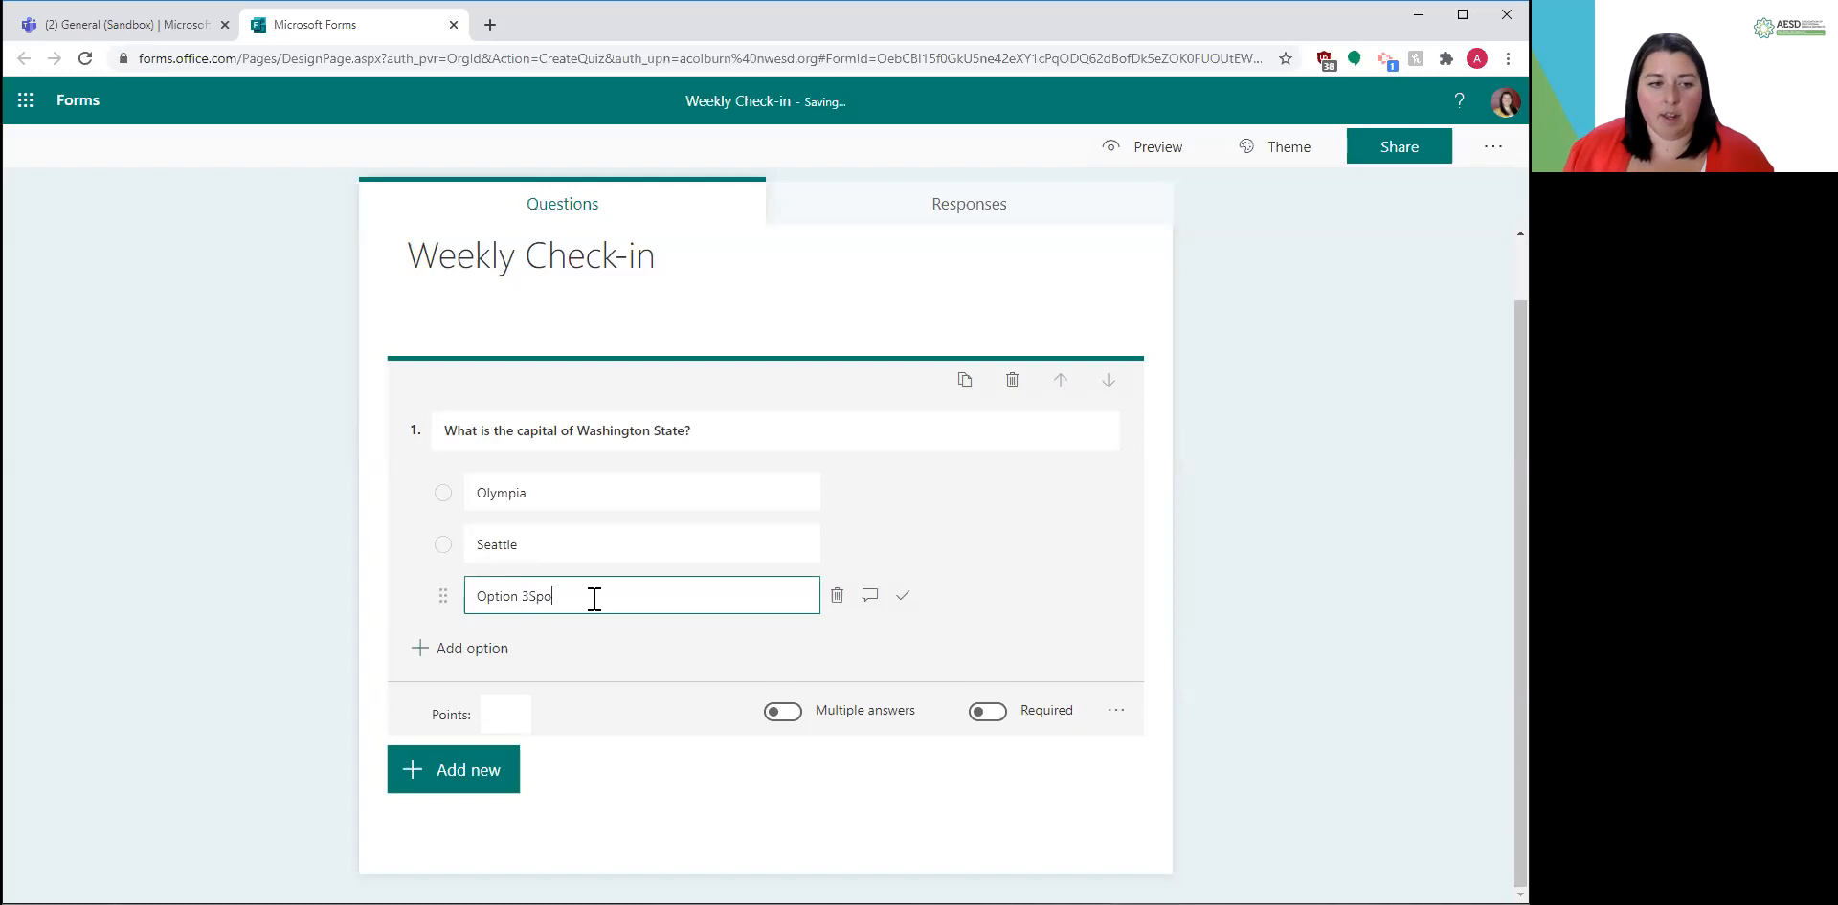
key("BackSpace")
key("BackSpace")
type("Spokane")
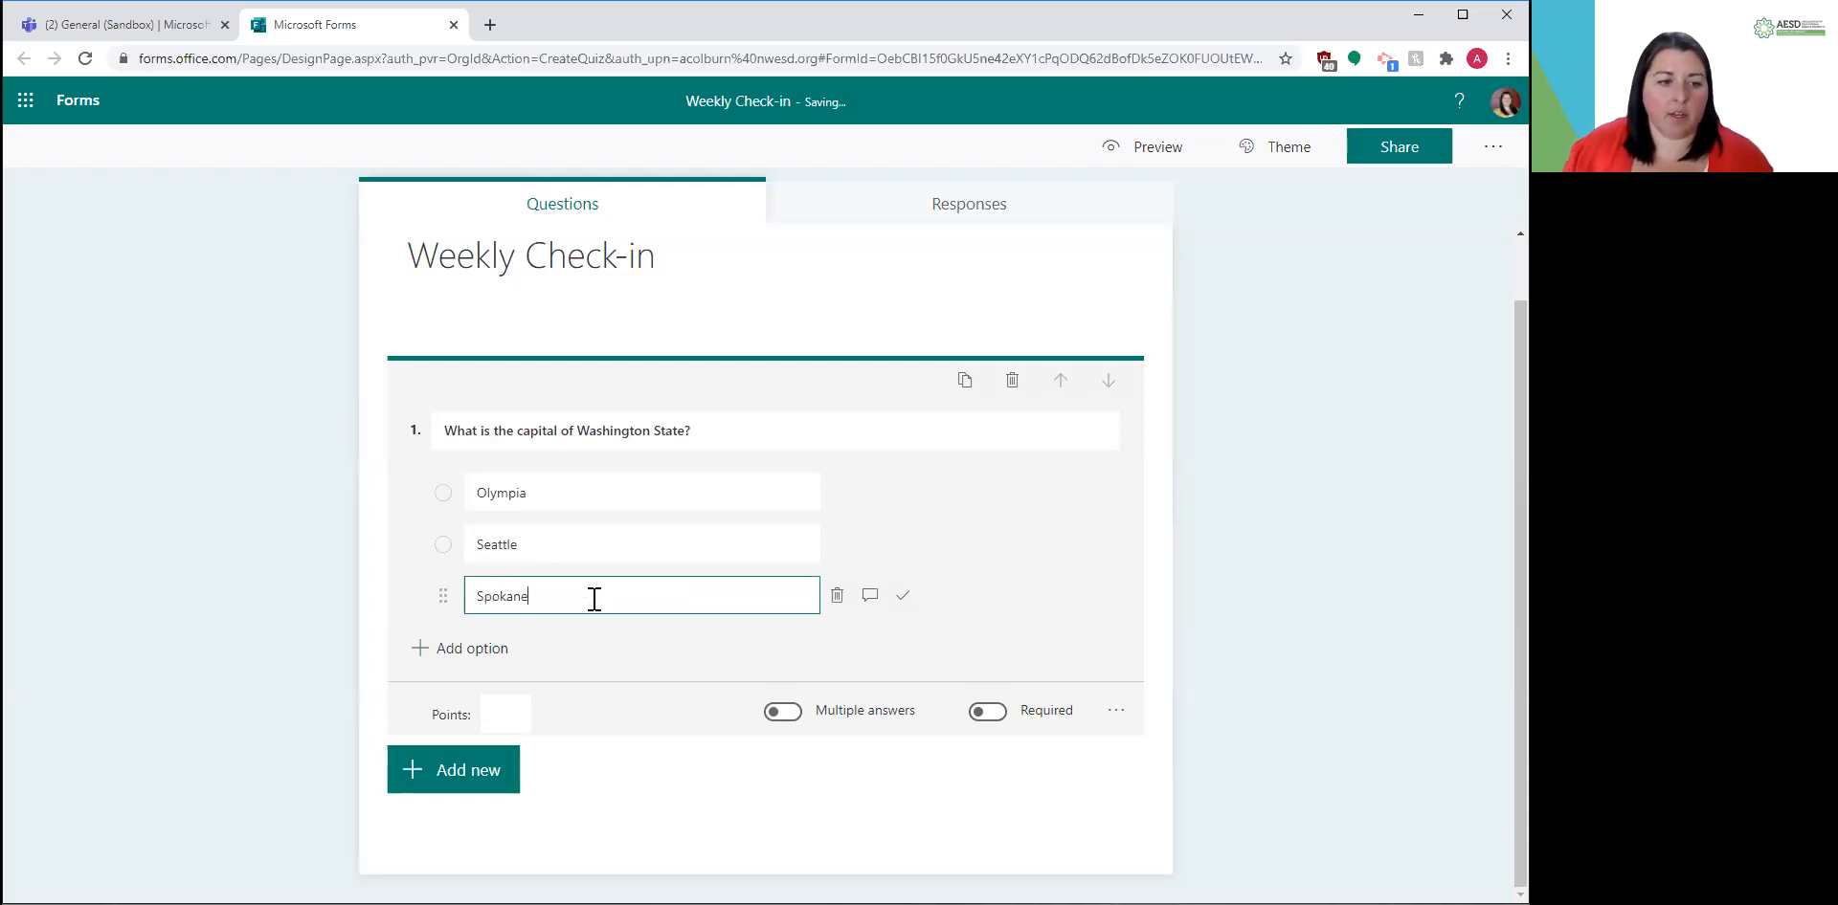
left_click(341, 623)
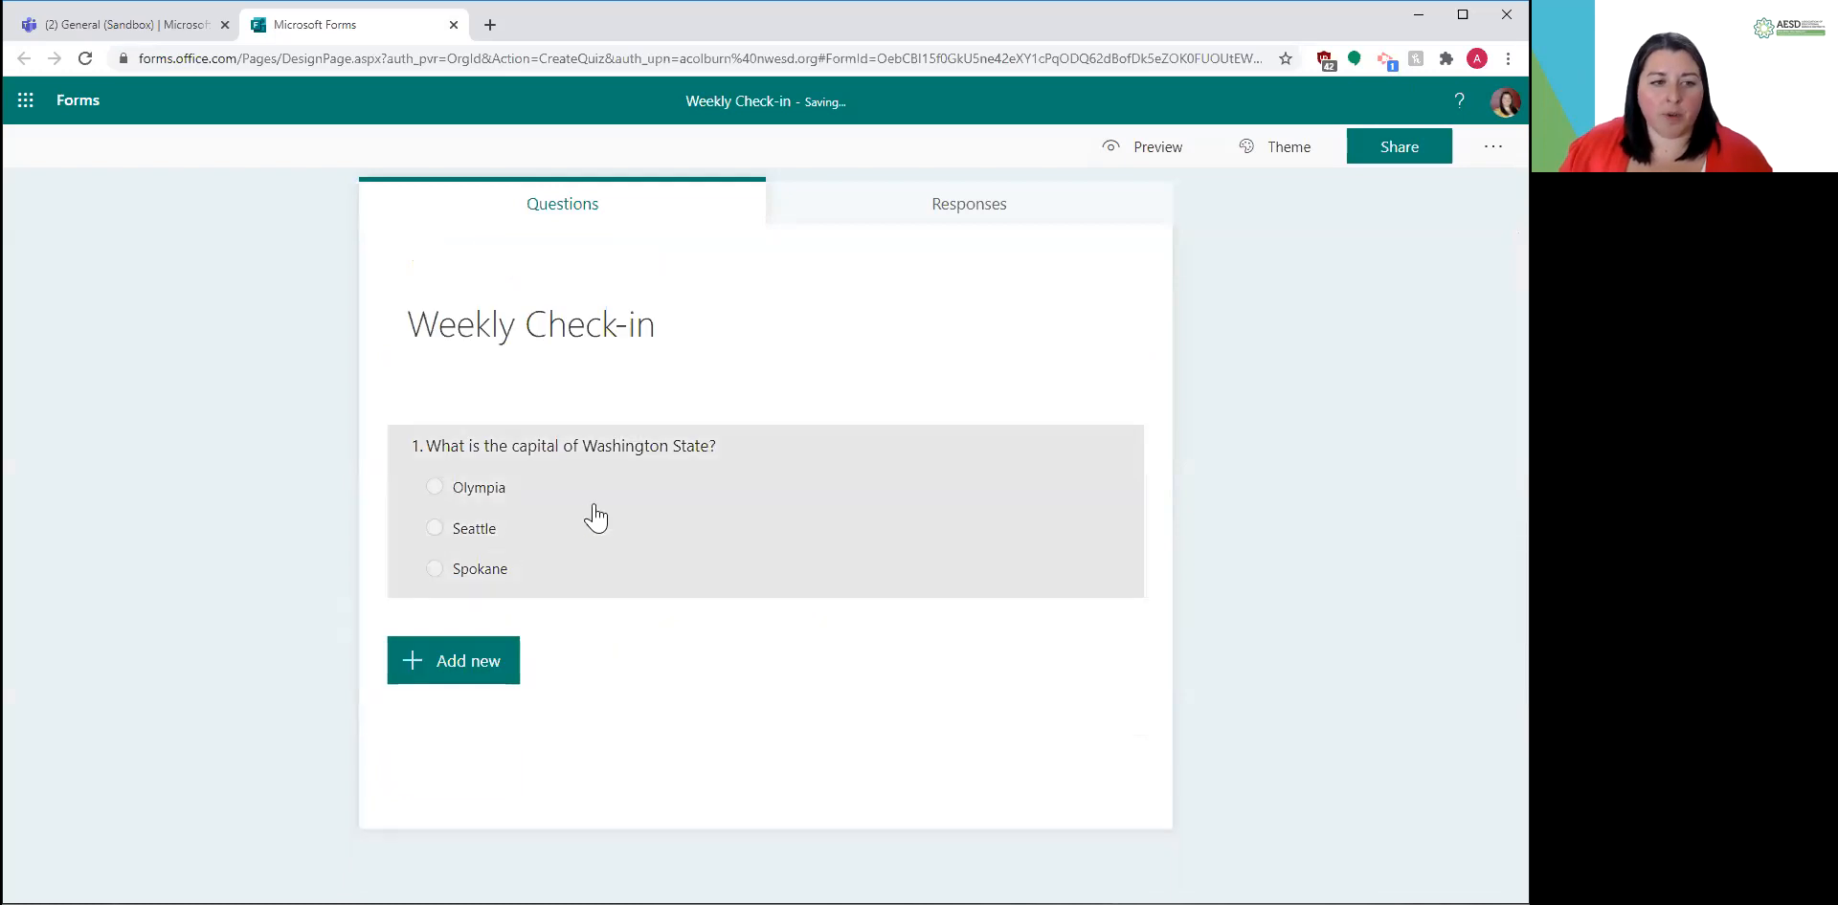
- Reopen the Washington State capital question and make it worth 1 point
left_click(537, 507)
left_click(255, 595)
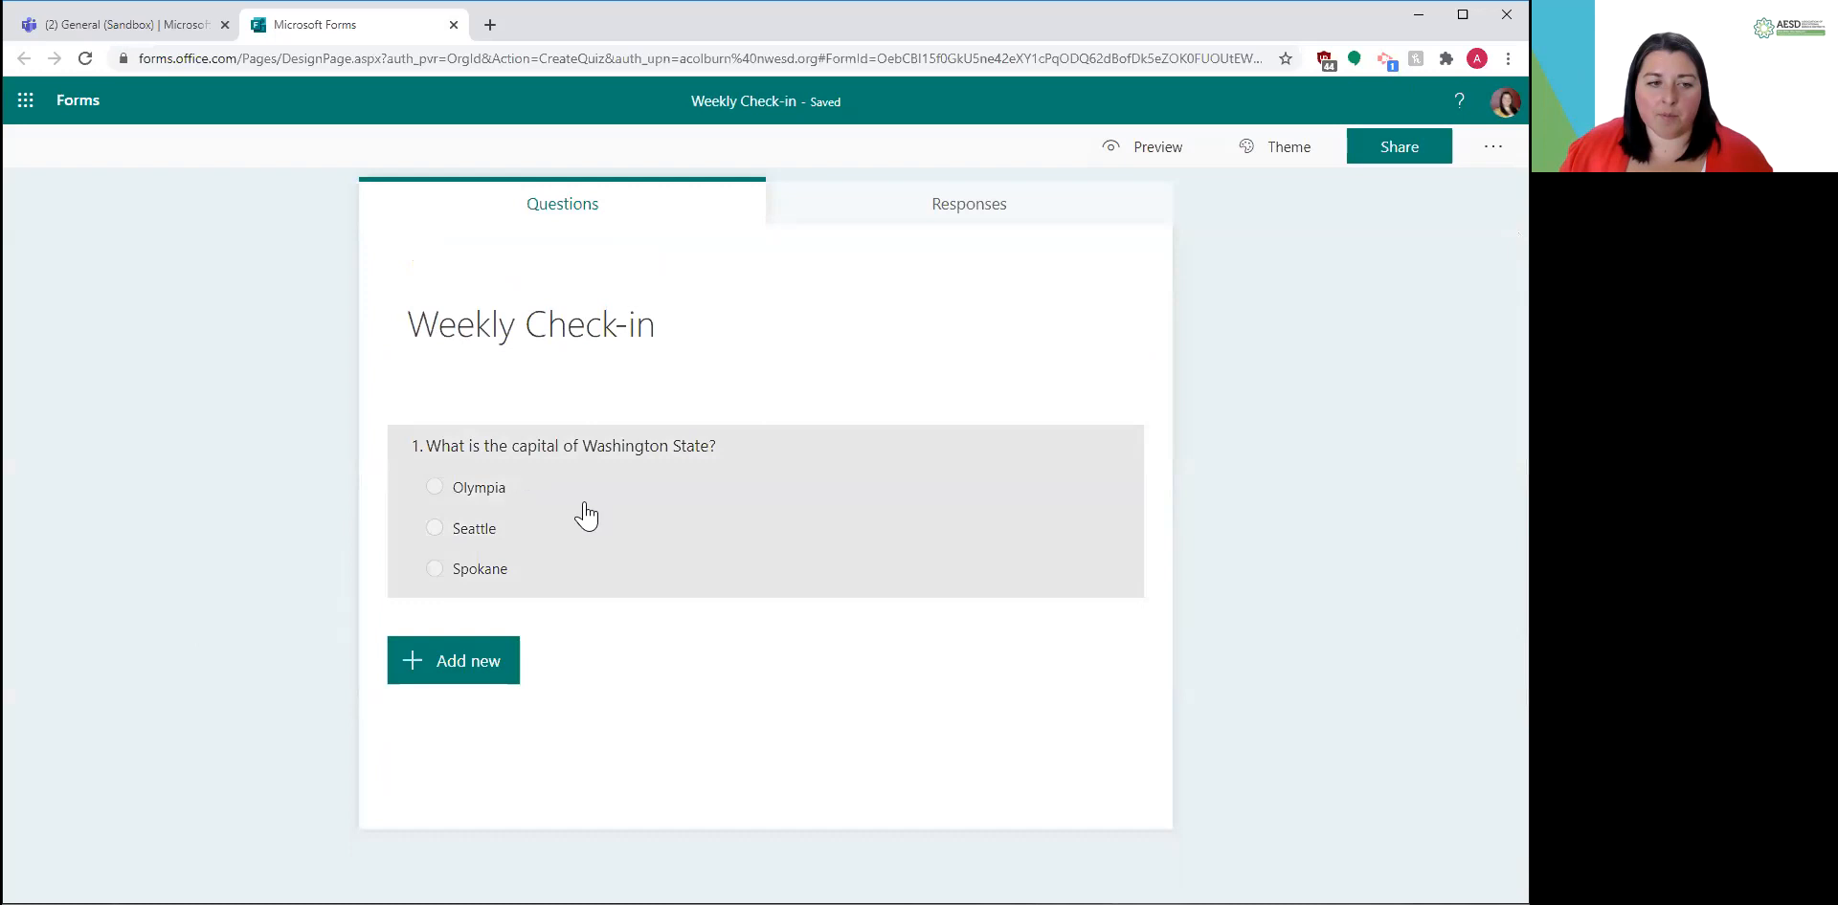
left_click(640, 536)
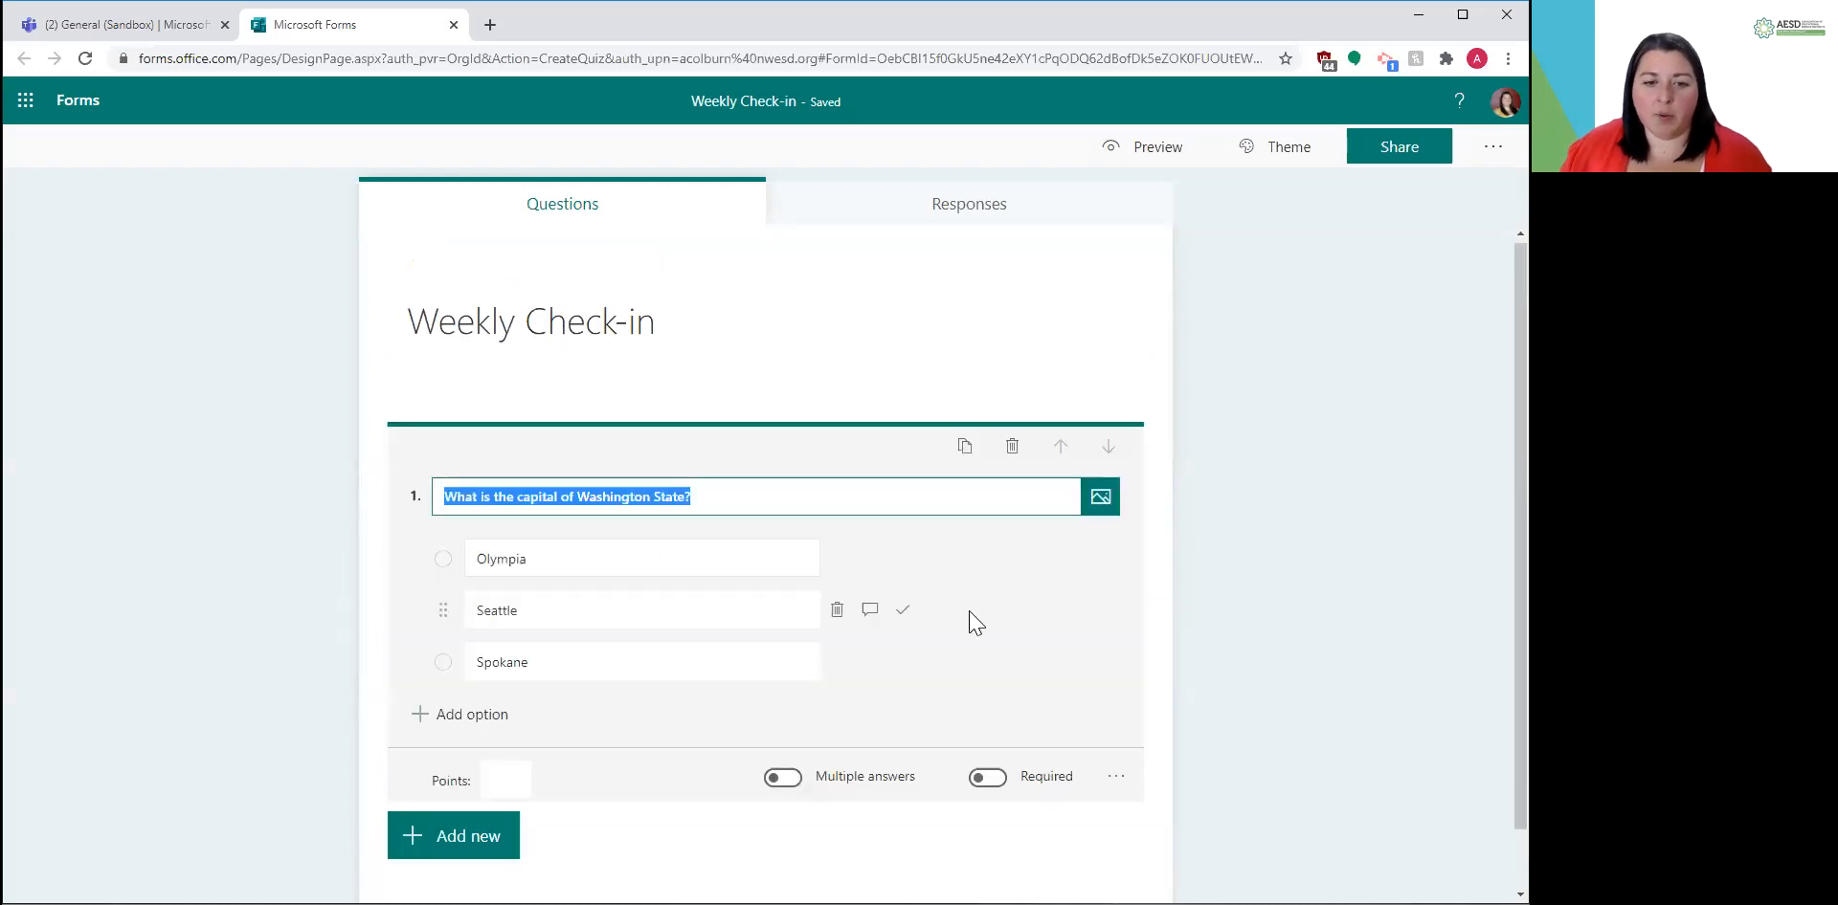
scroll(972, 623, "down", 1)
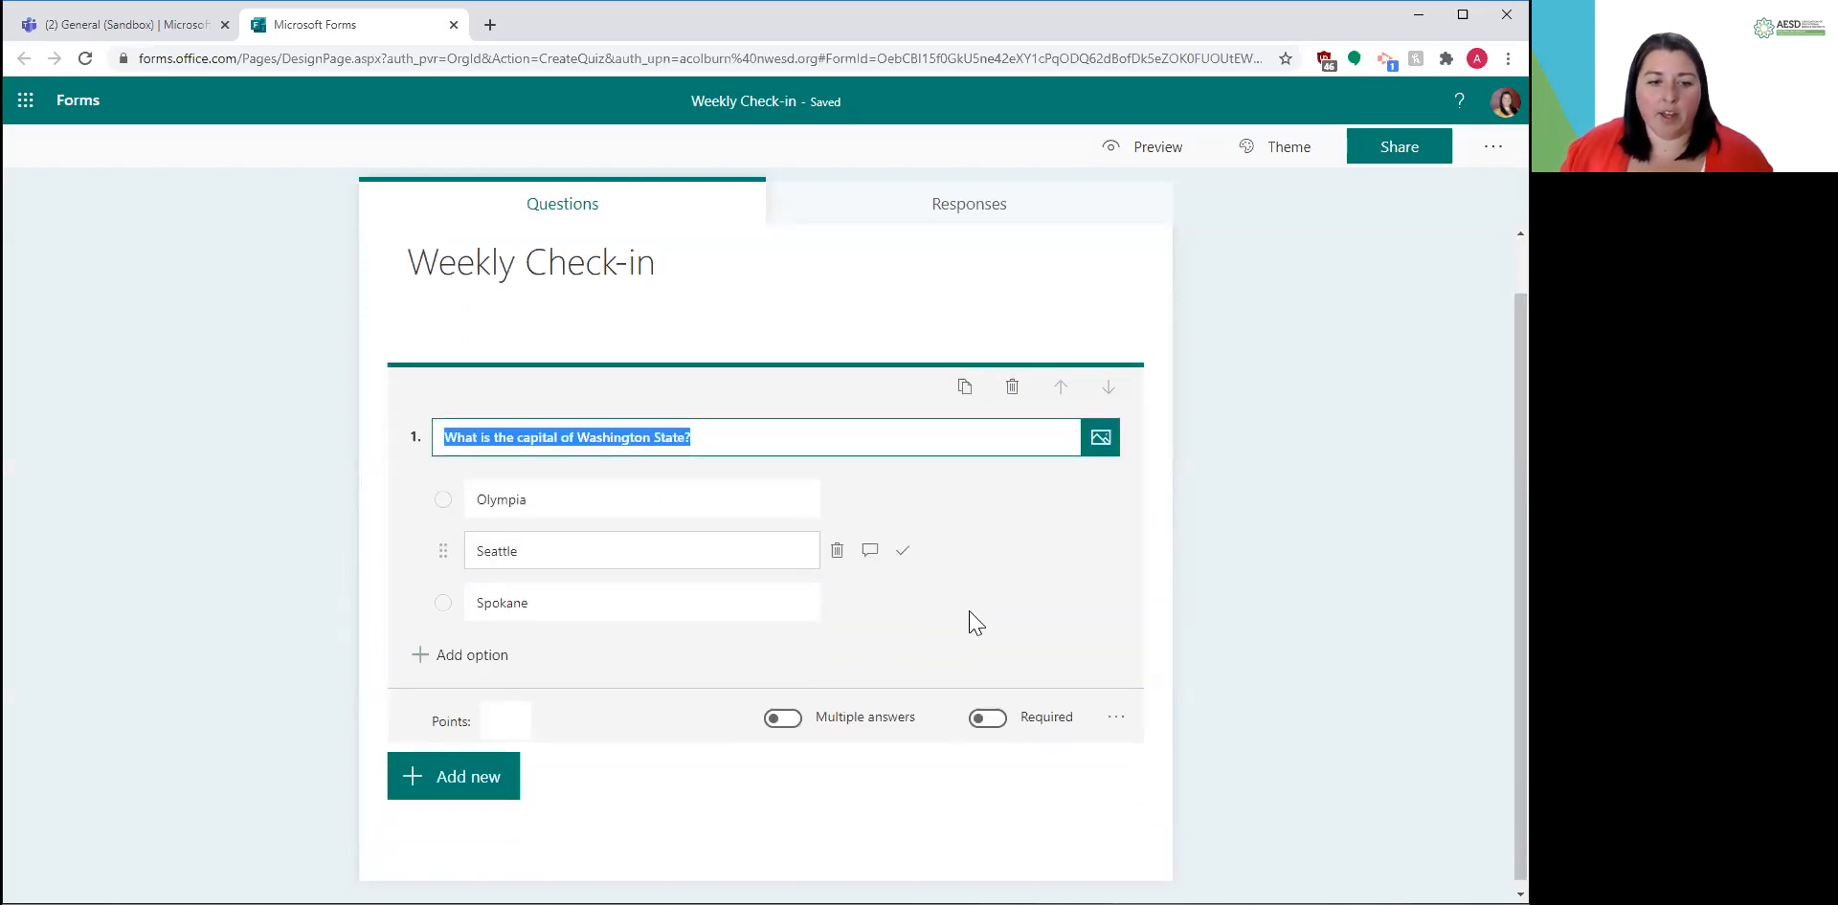
left_click(489, 724)
type("1")
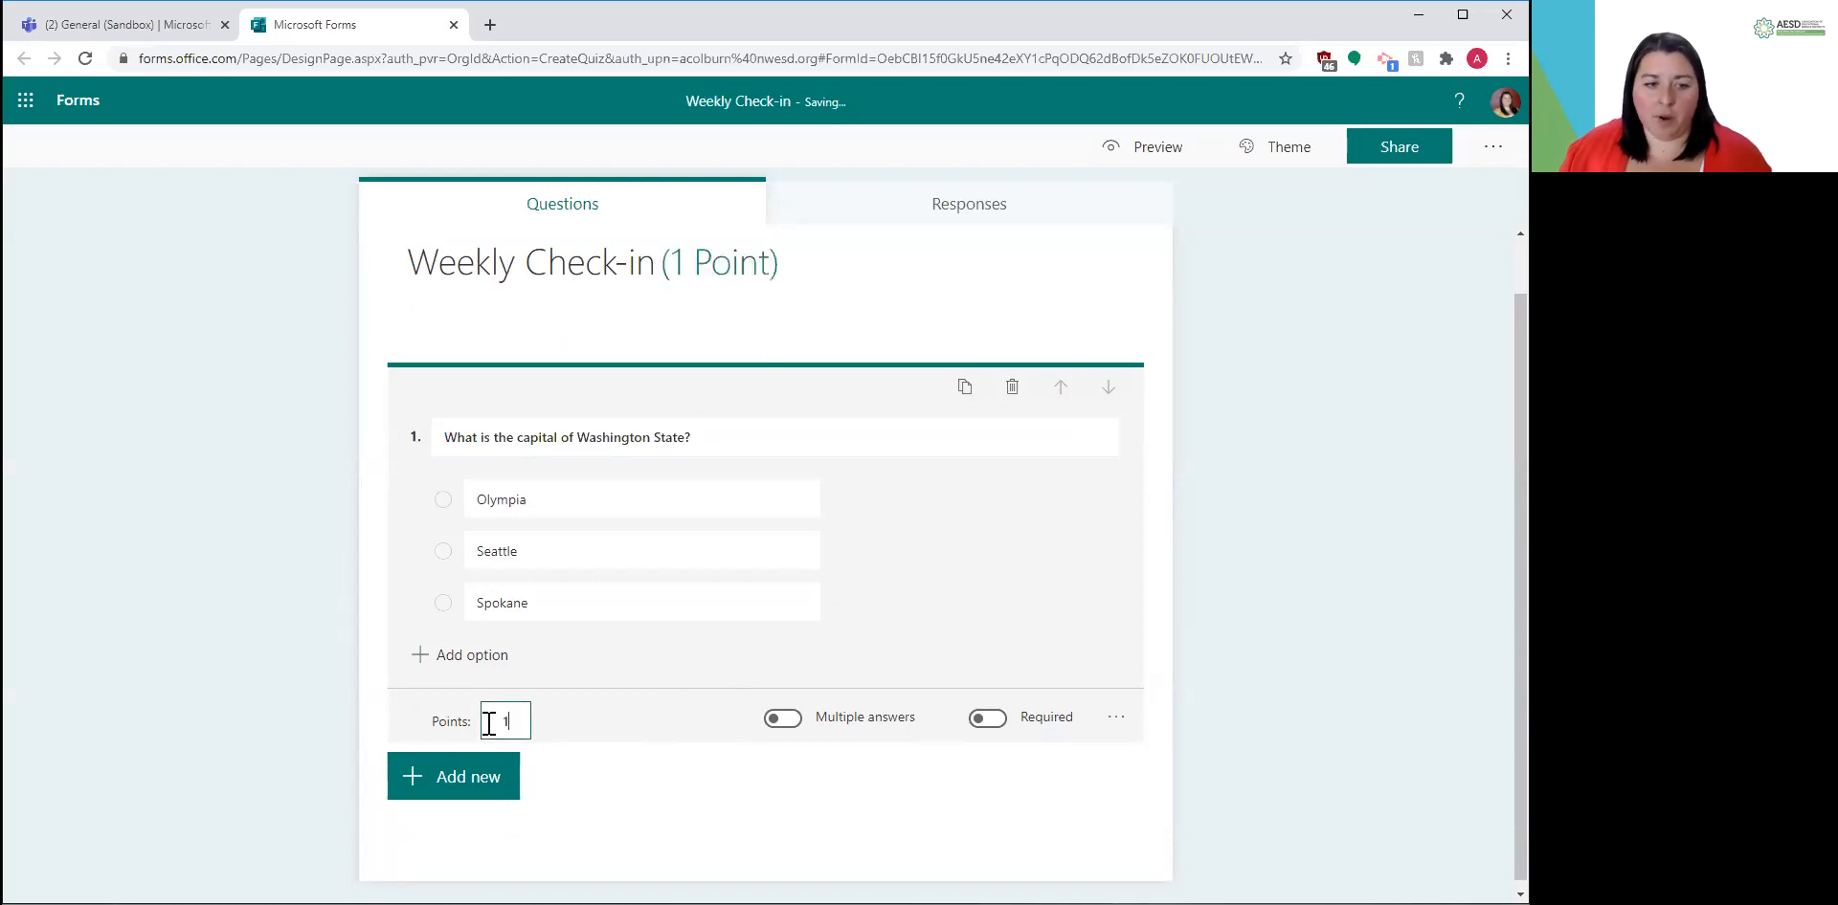
left_click(783, 719)
left_click(783, 719)
left_click(781, 725)
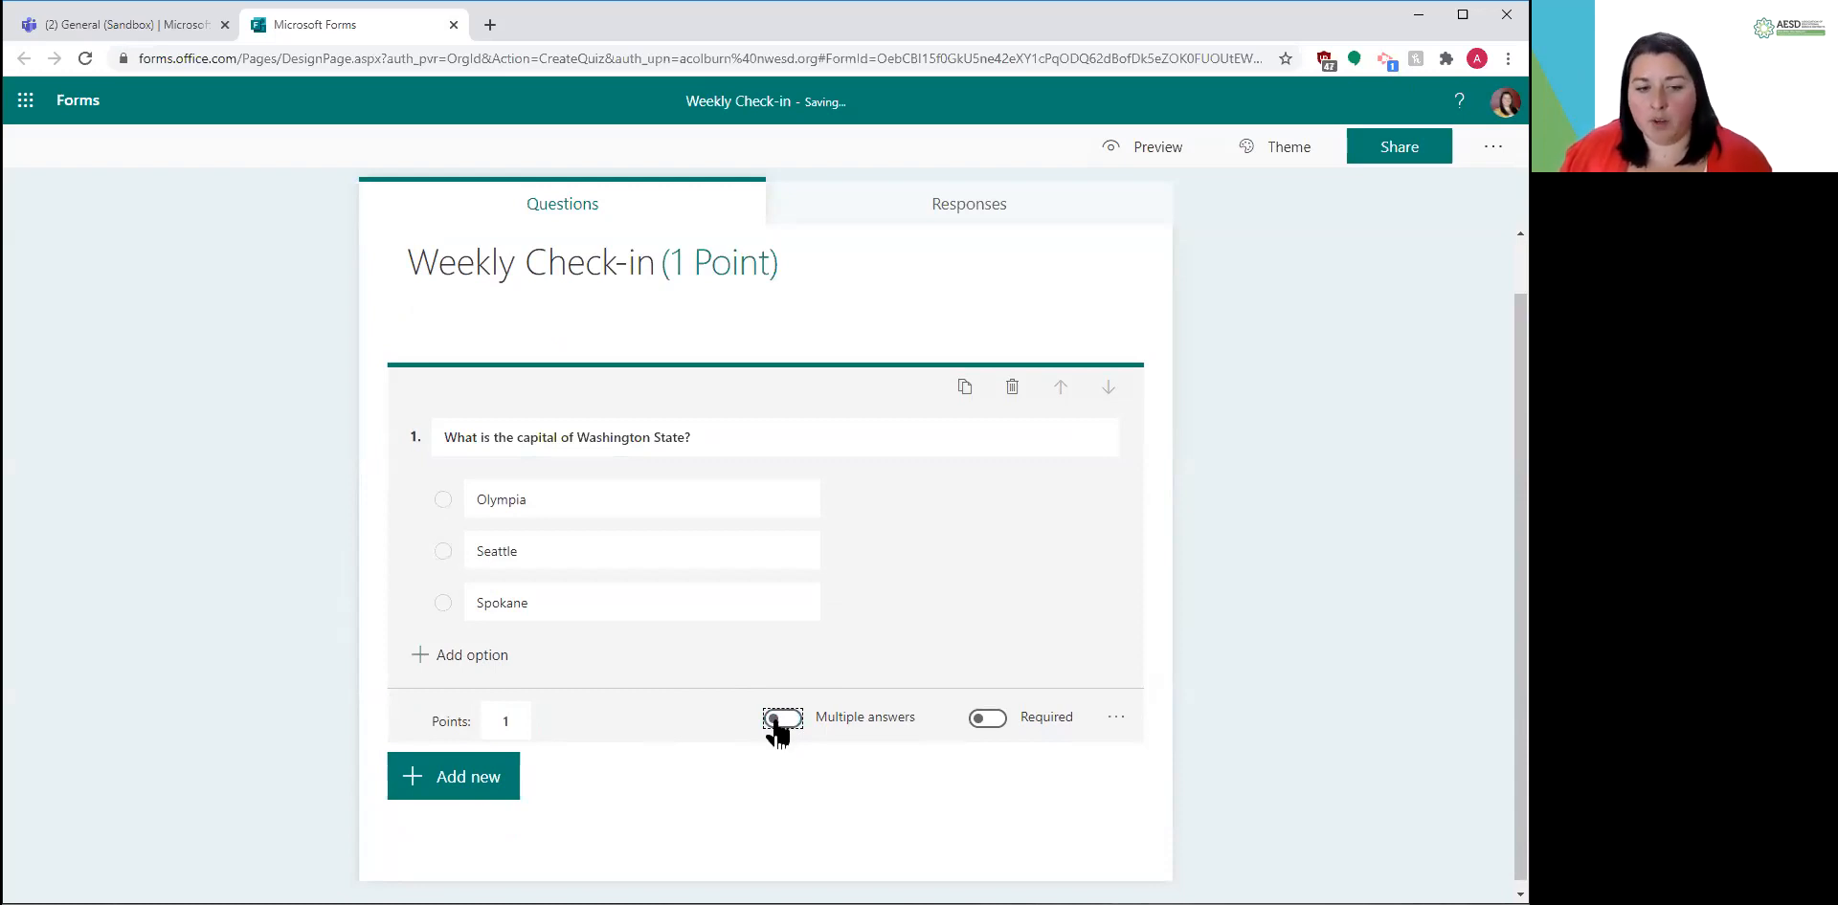
- Make the capital question required and view its additional settings, such as shuffling options and branching
left_click(989, 730)
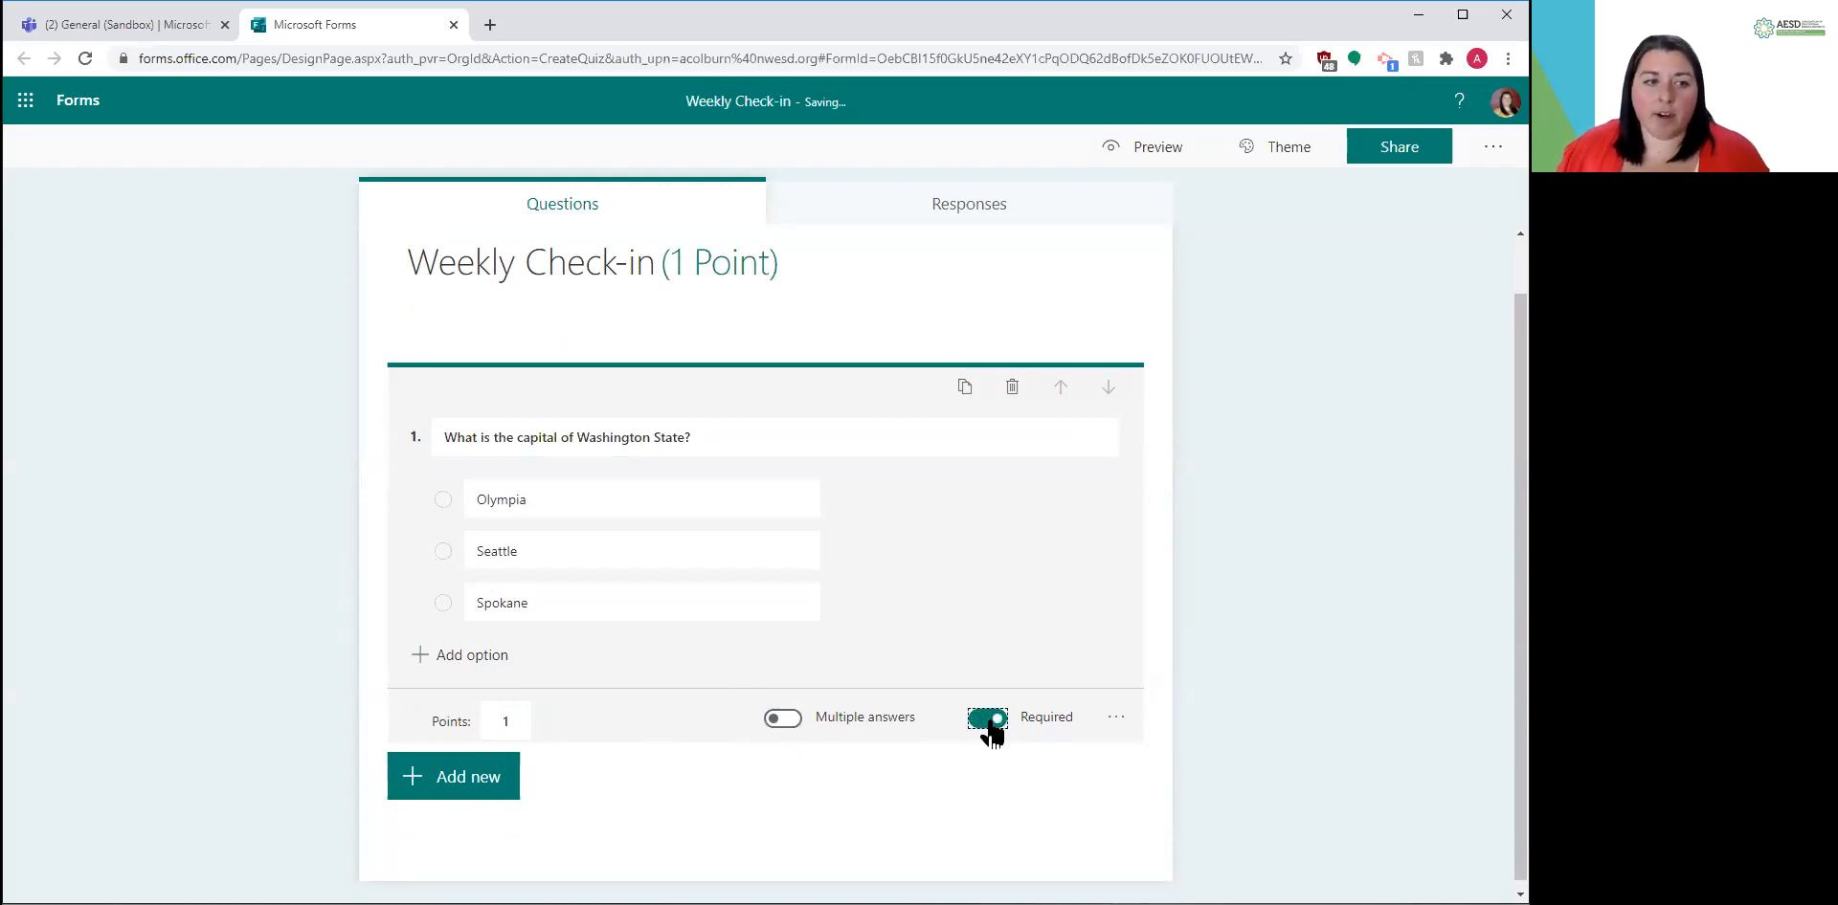
left_click(1117, 726)
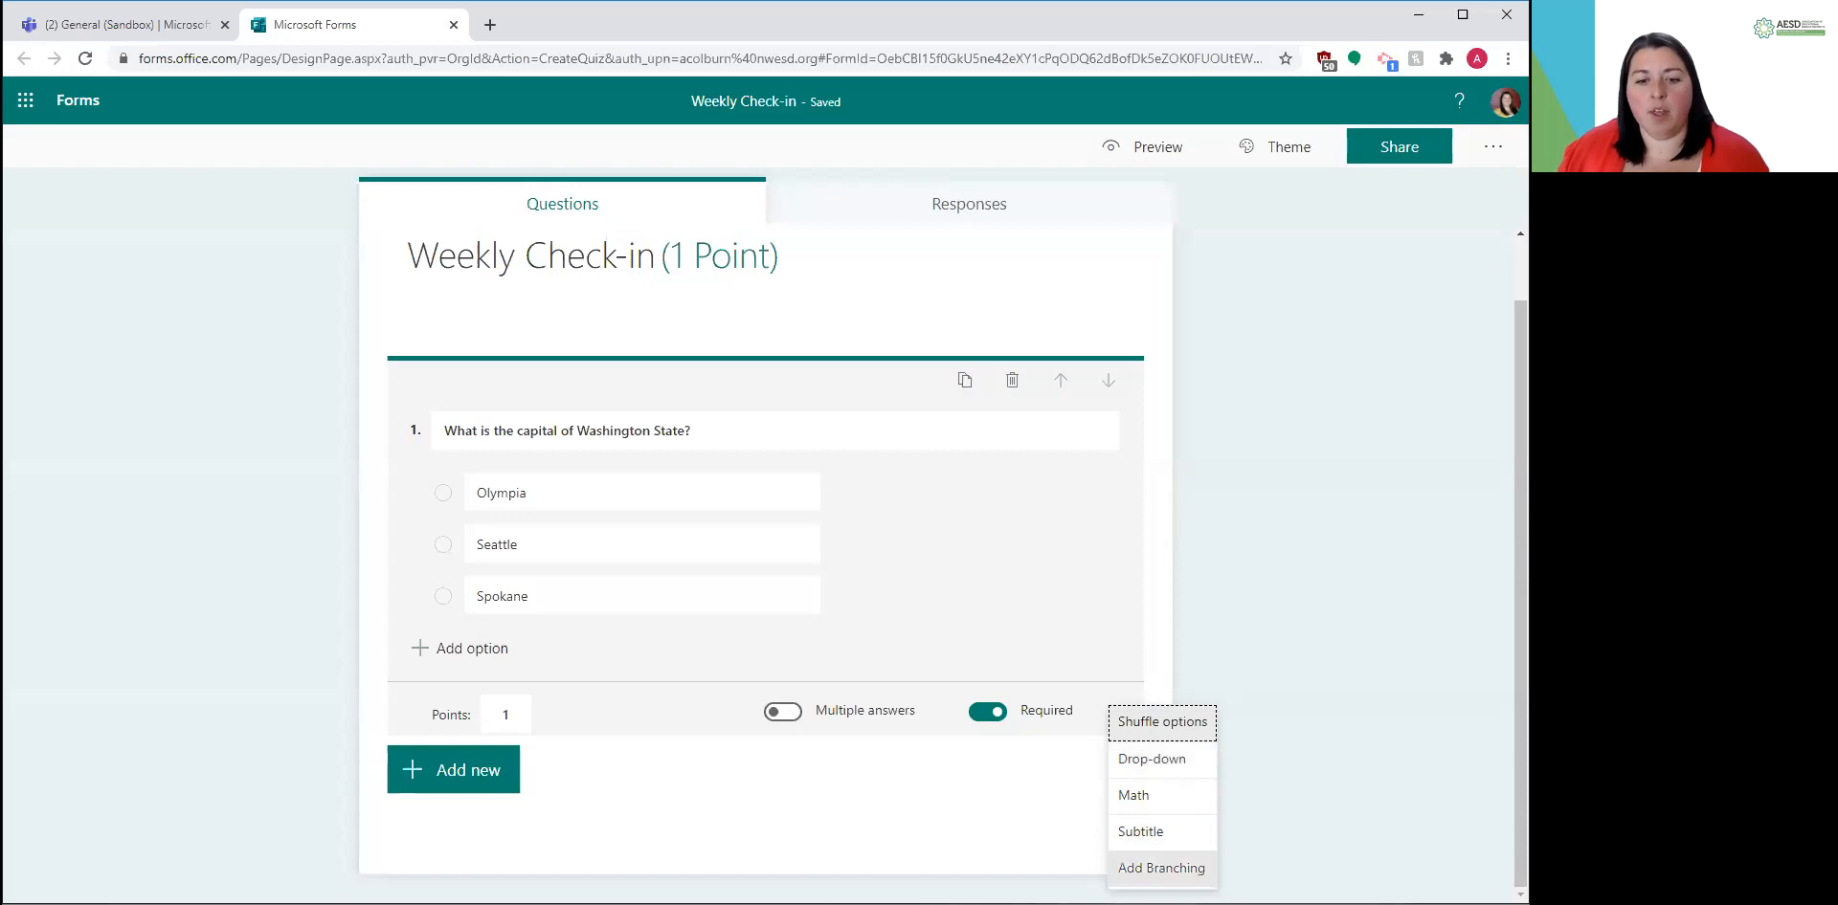
left_click(1266, 644)
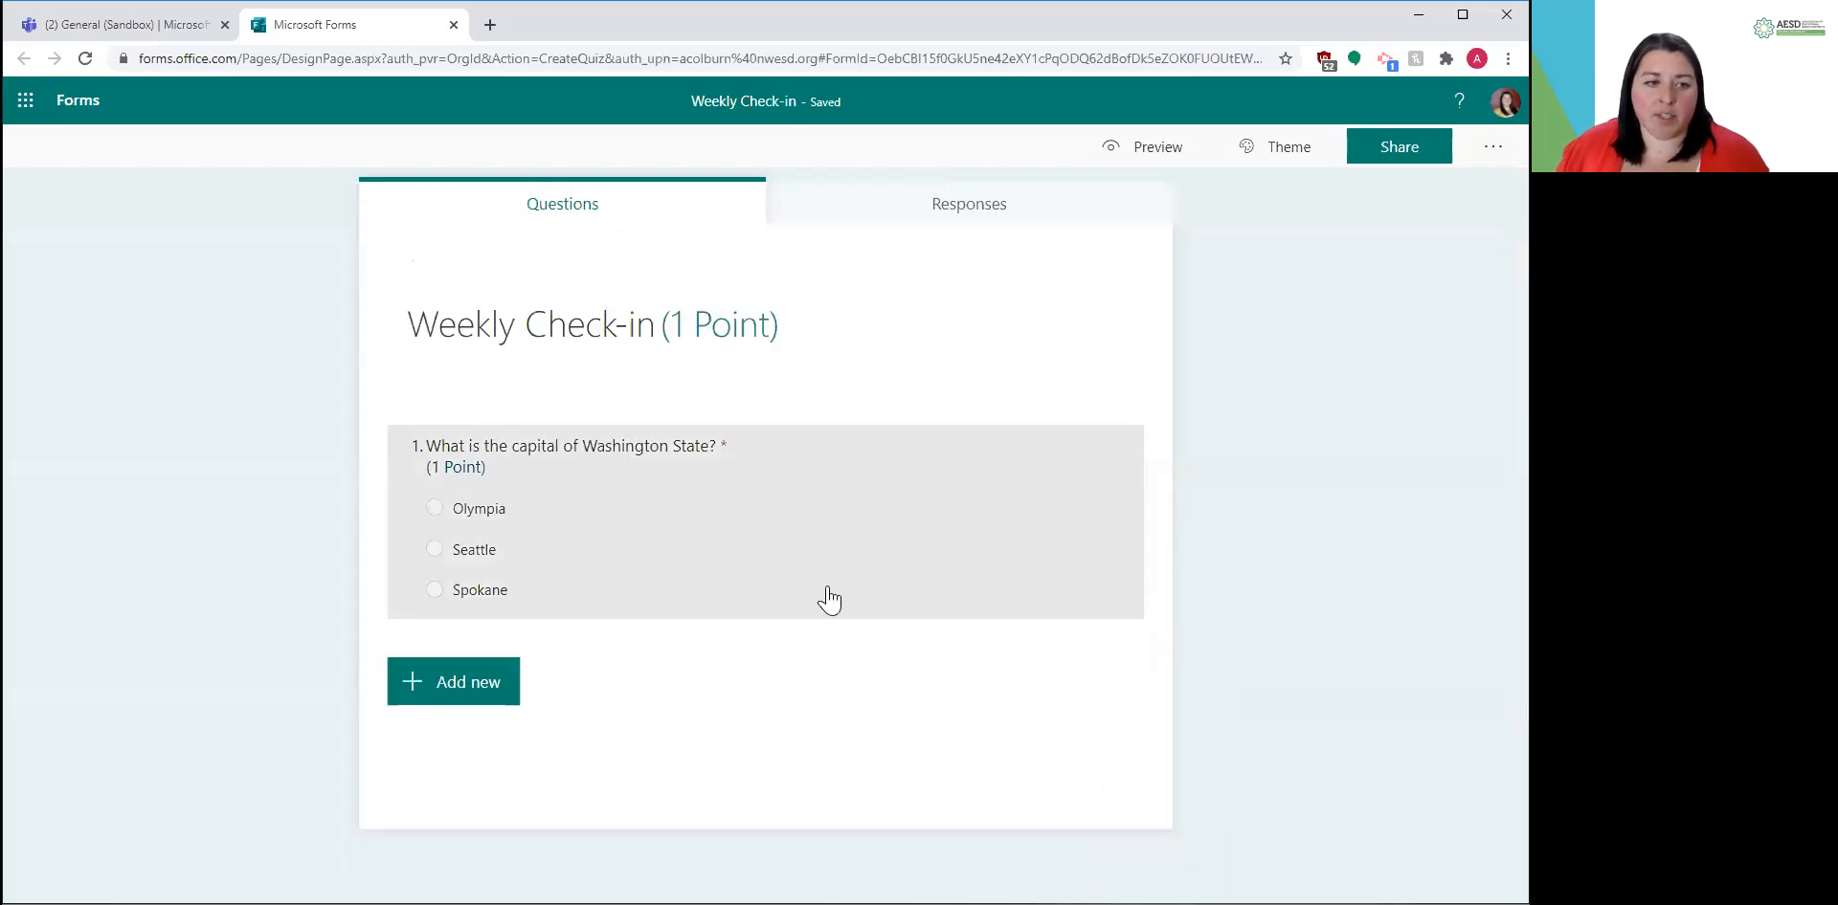
- Swap the order of Olympia and Seattle in the capital question and mark Olympia as the correct answer
left_click(734, 574)
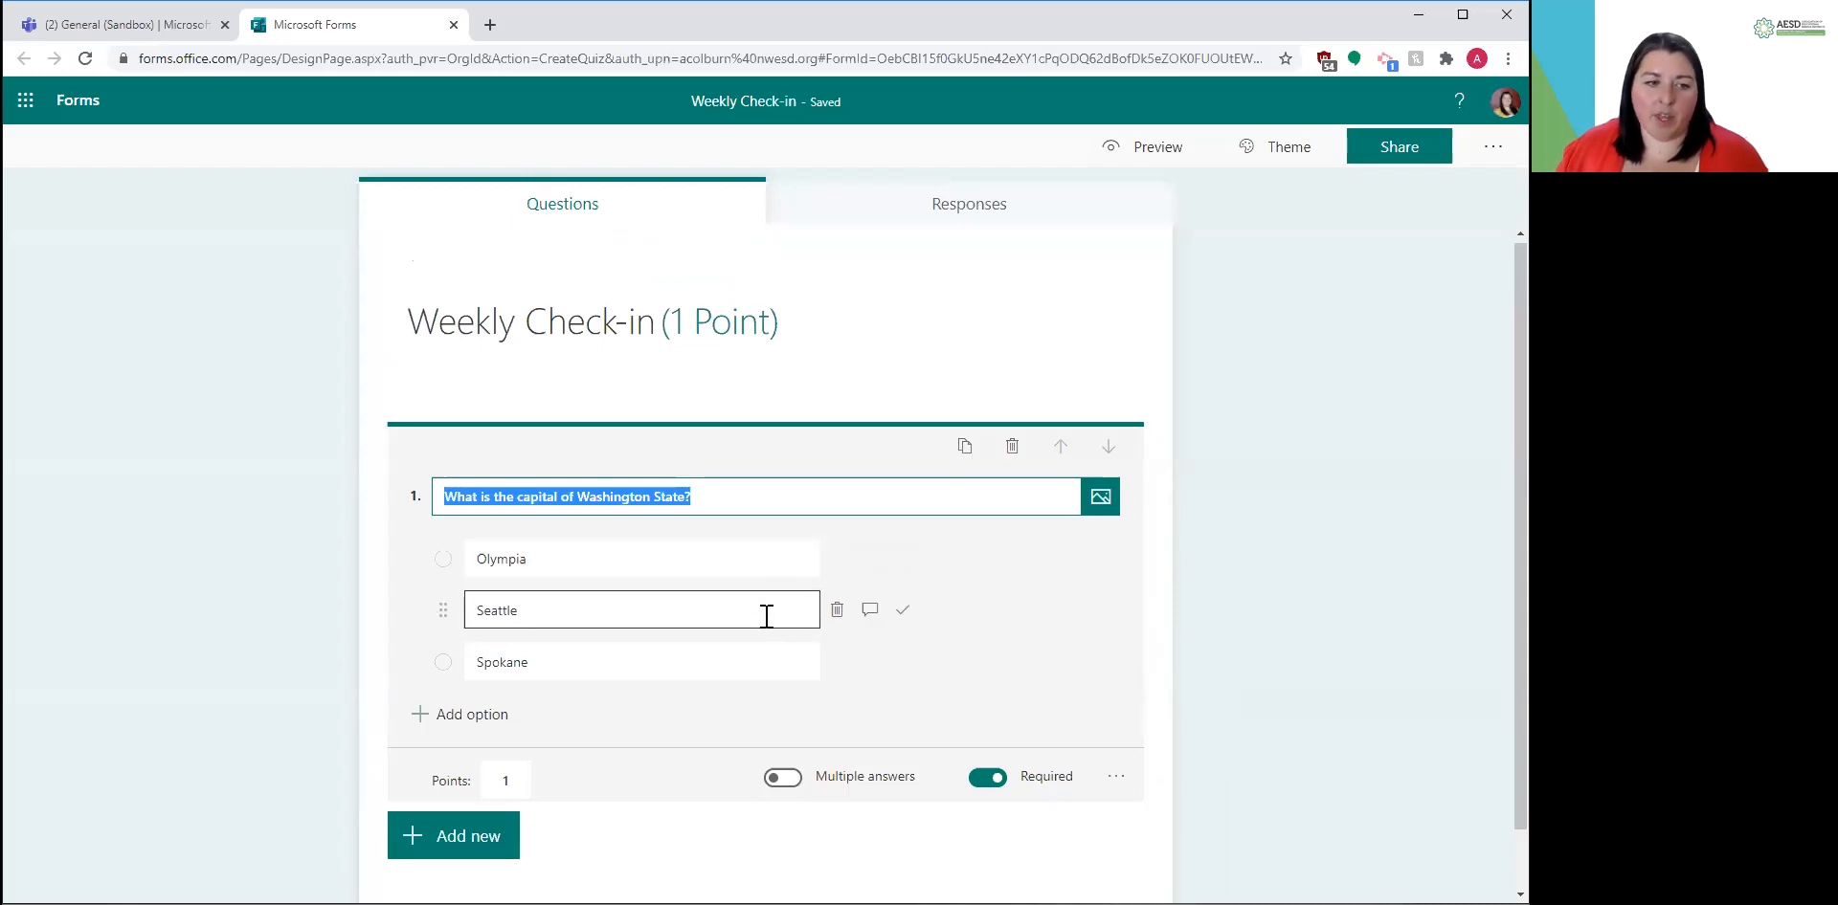
left_click(443, 620)
left_click_drag(442, 617, 439, 571)
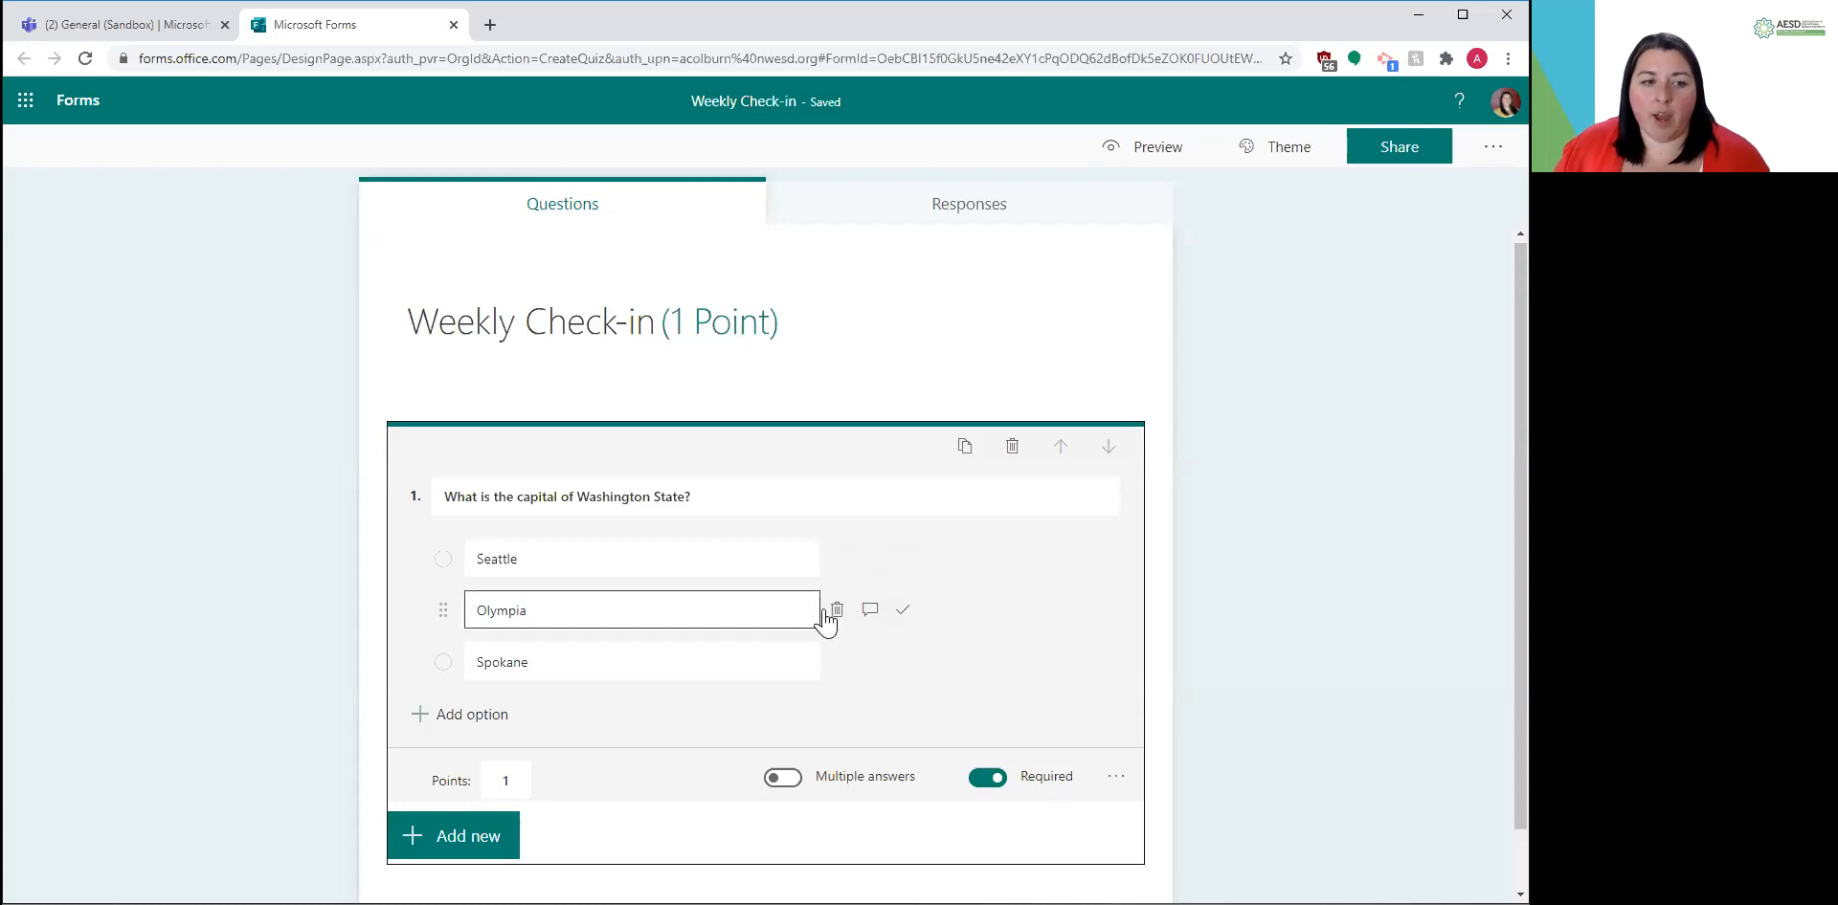
left_click(903, 612)
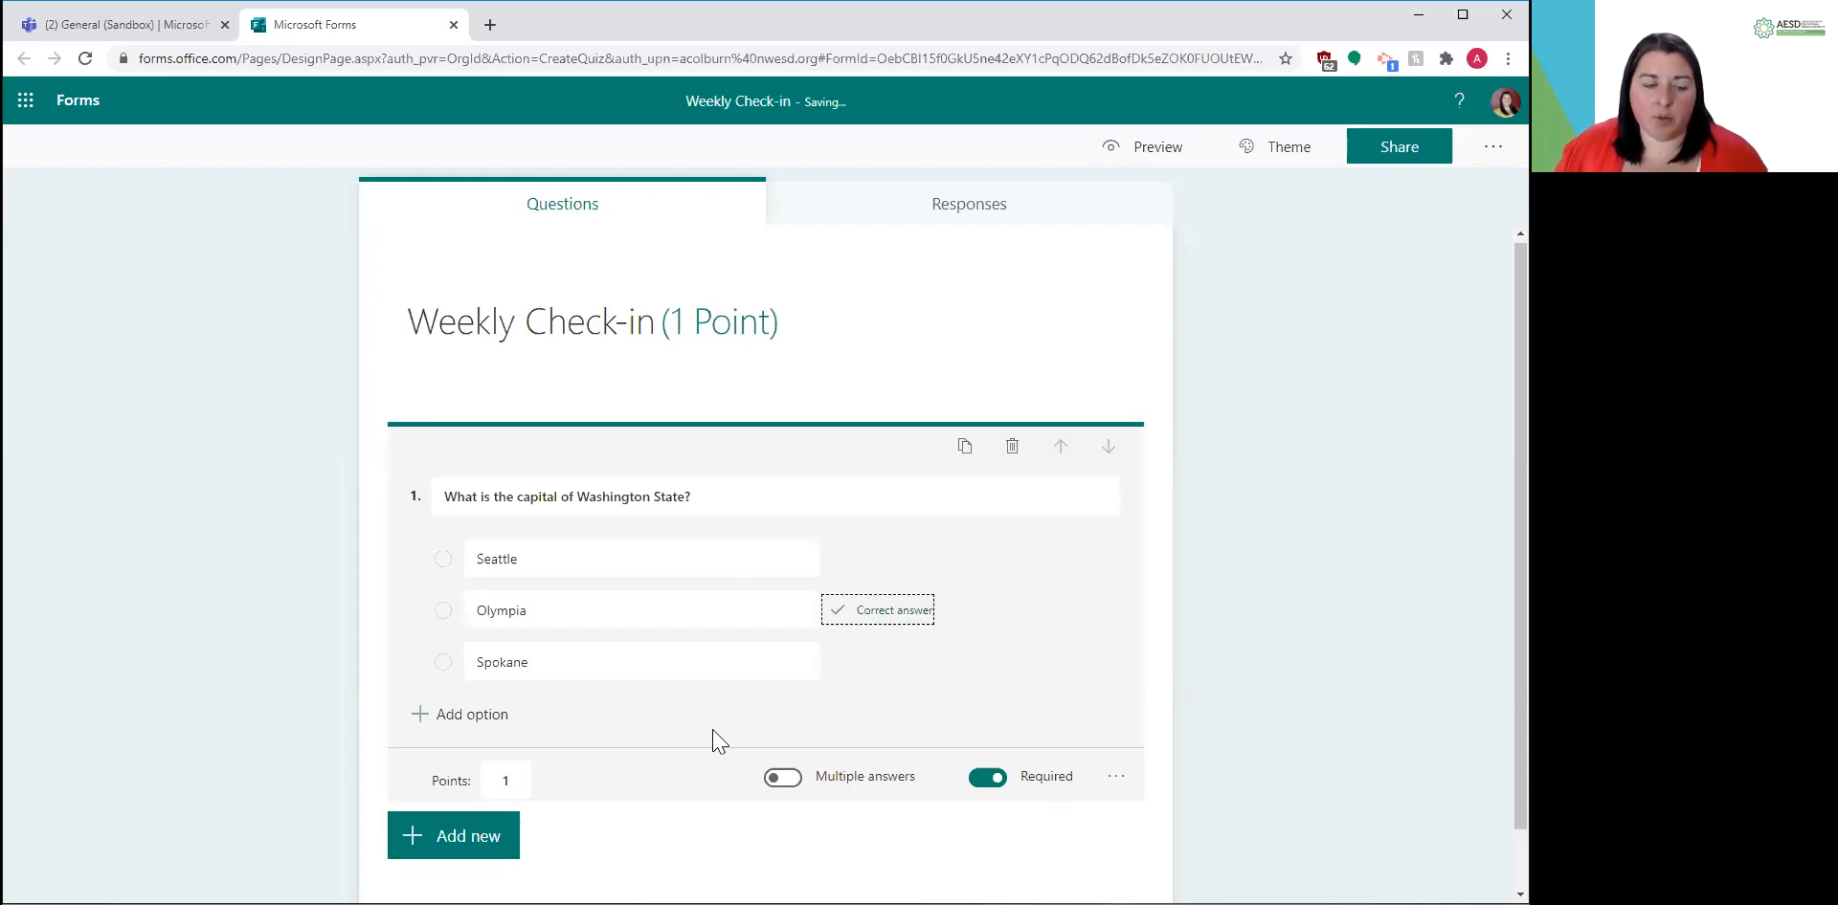
- Display the question types available for adding another question to the quiz
scroll(755, 817, "down", 1)
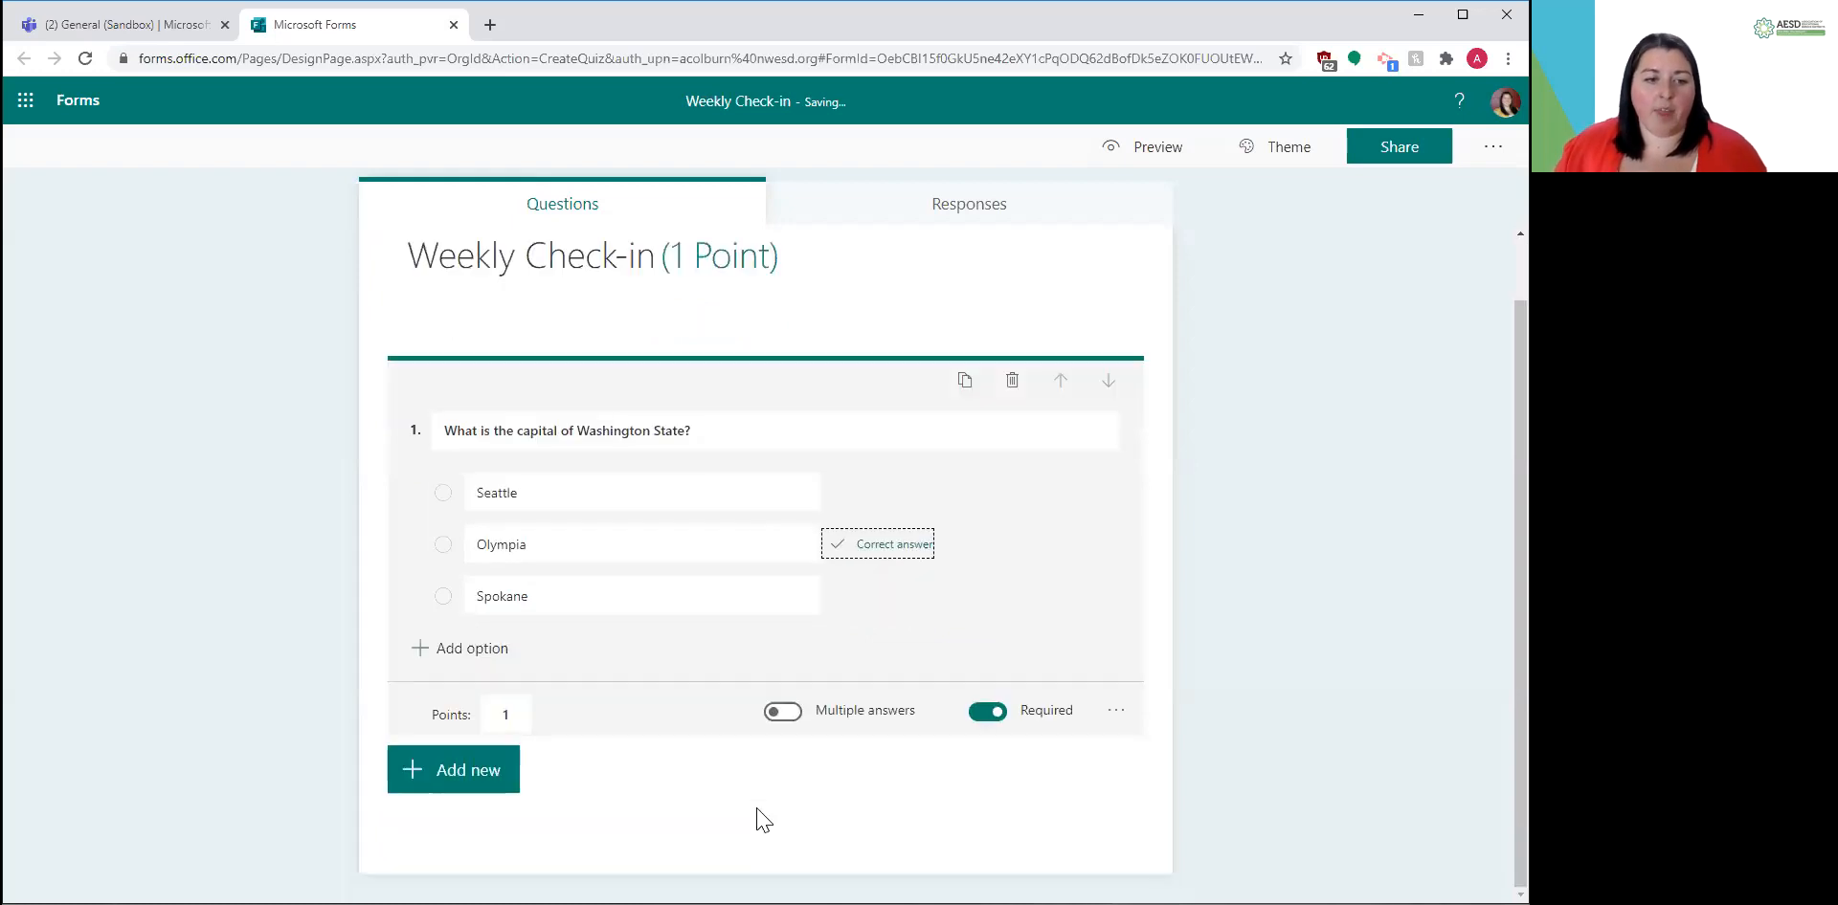
left_click(463, 772)
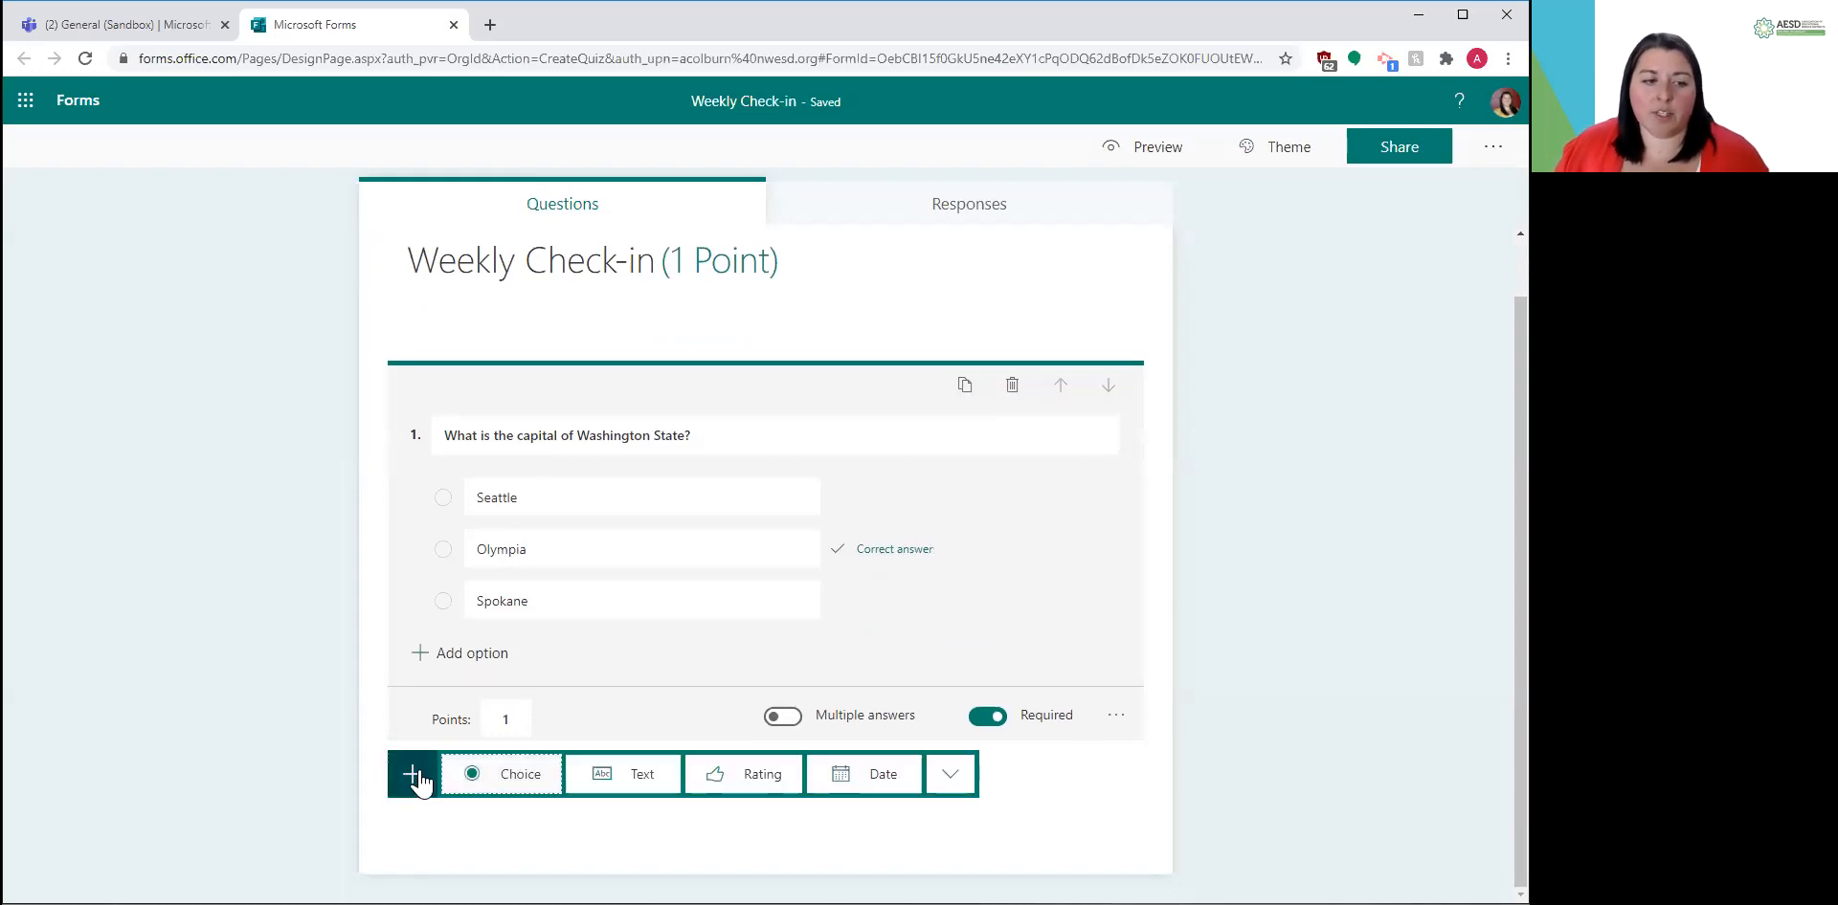
left_click(453, 851)
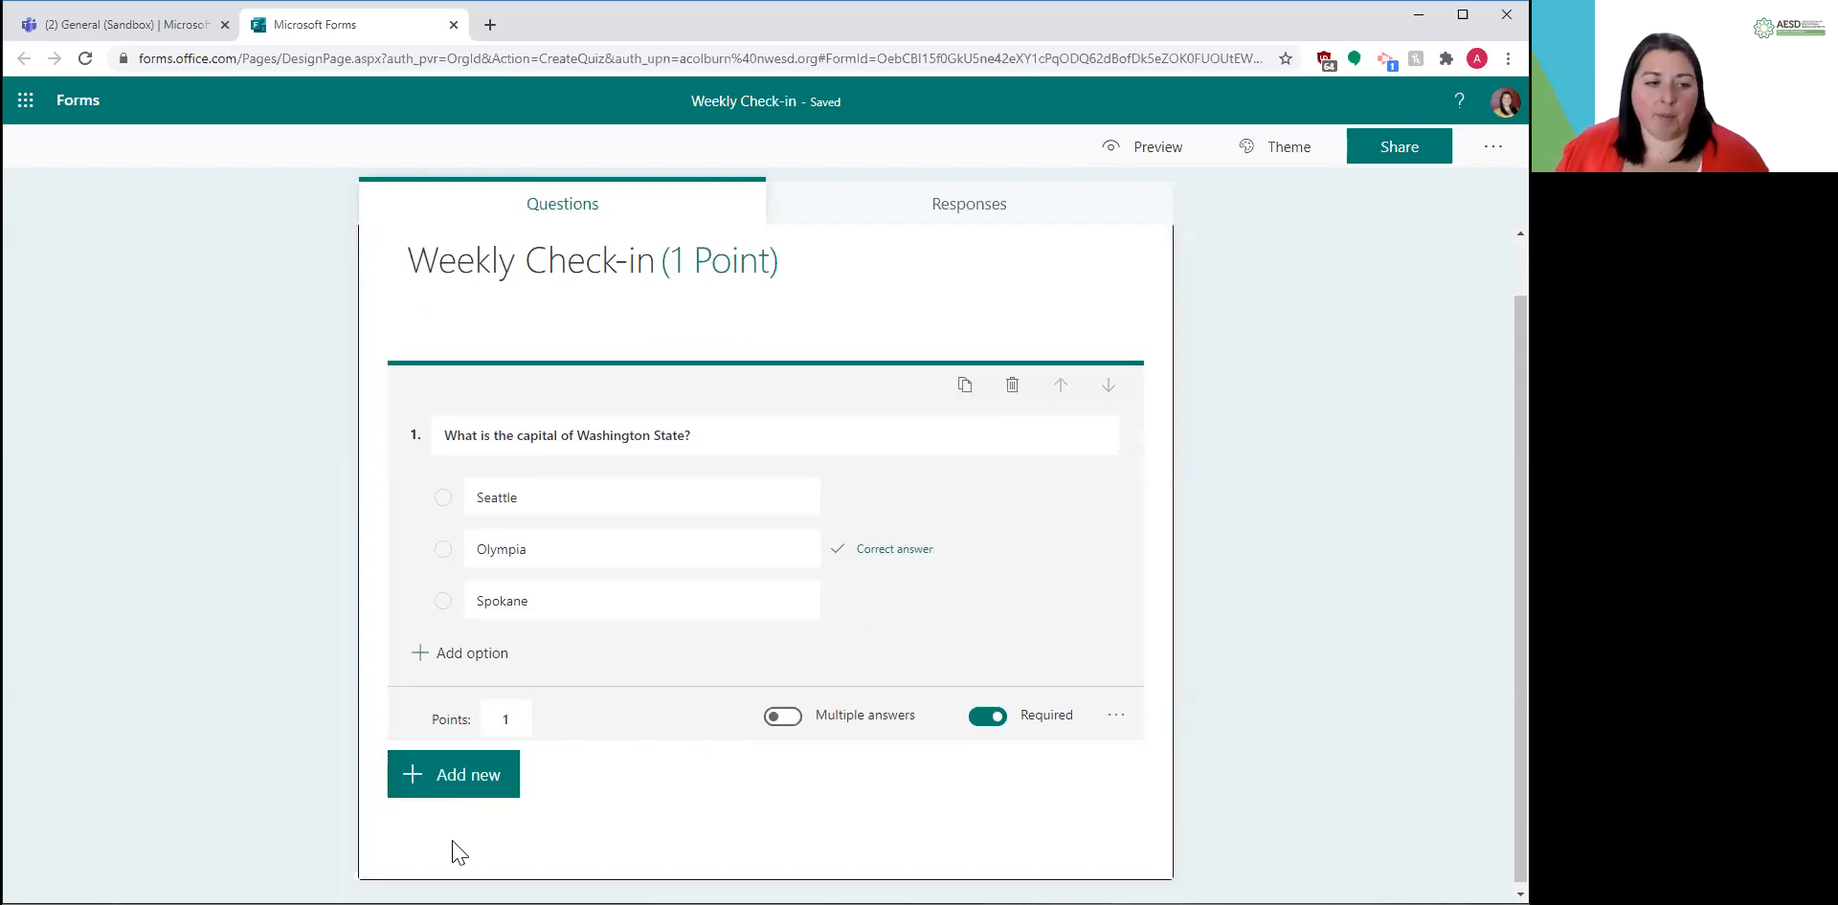
left_click(467, 774)
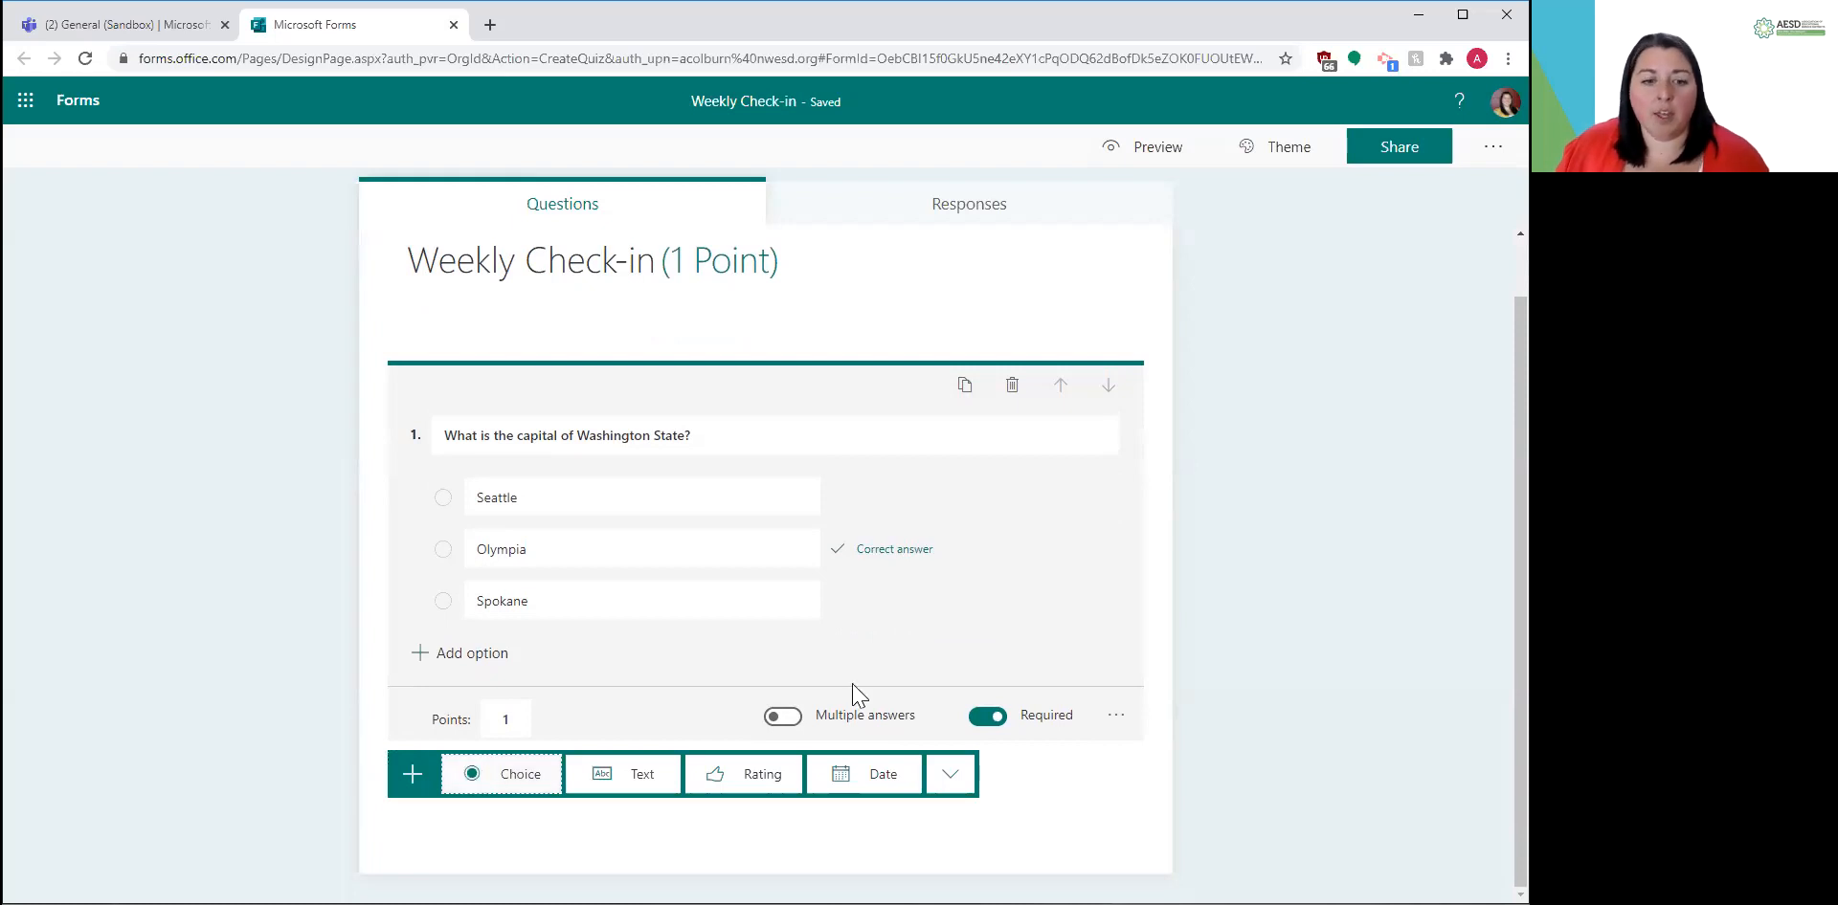
scroll(1298, 603, "up", 1)
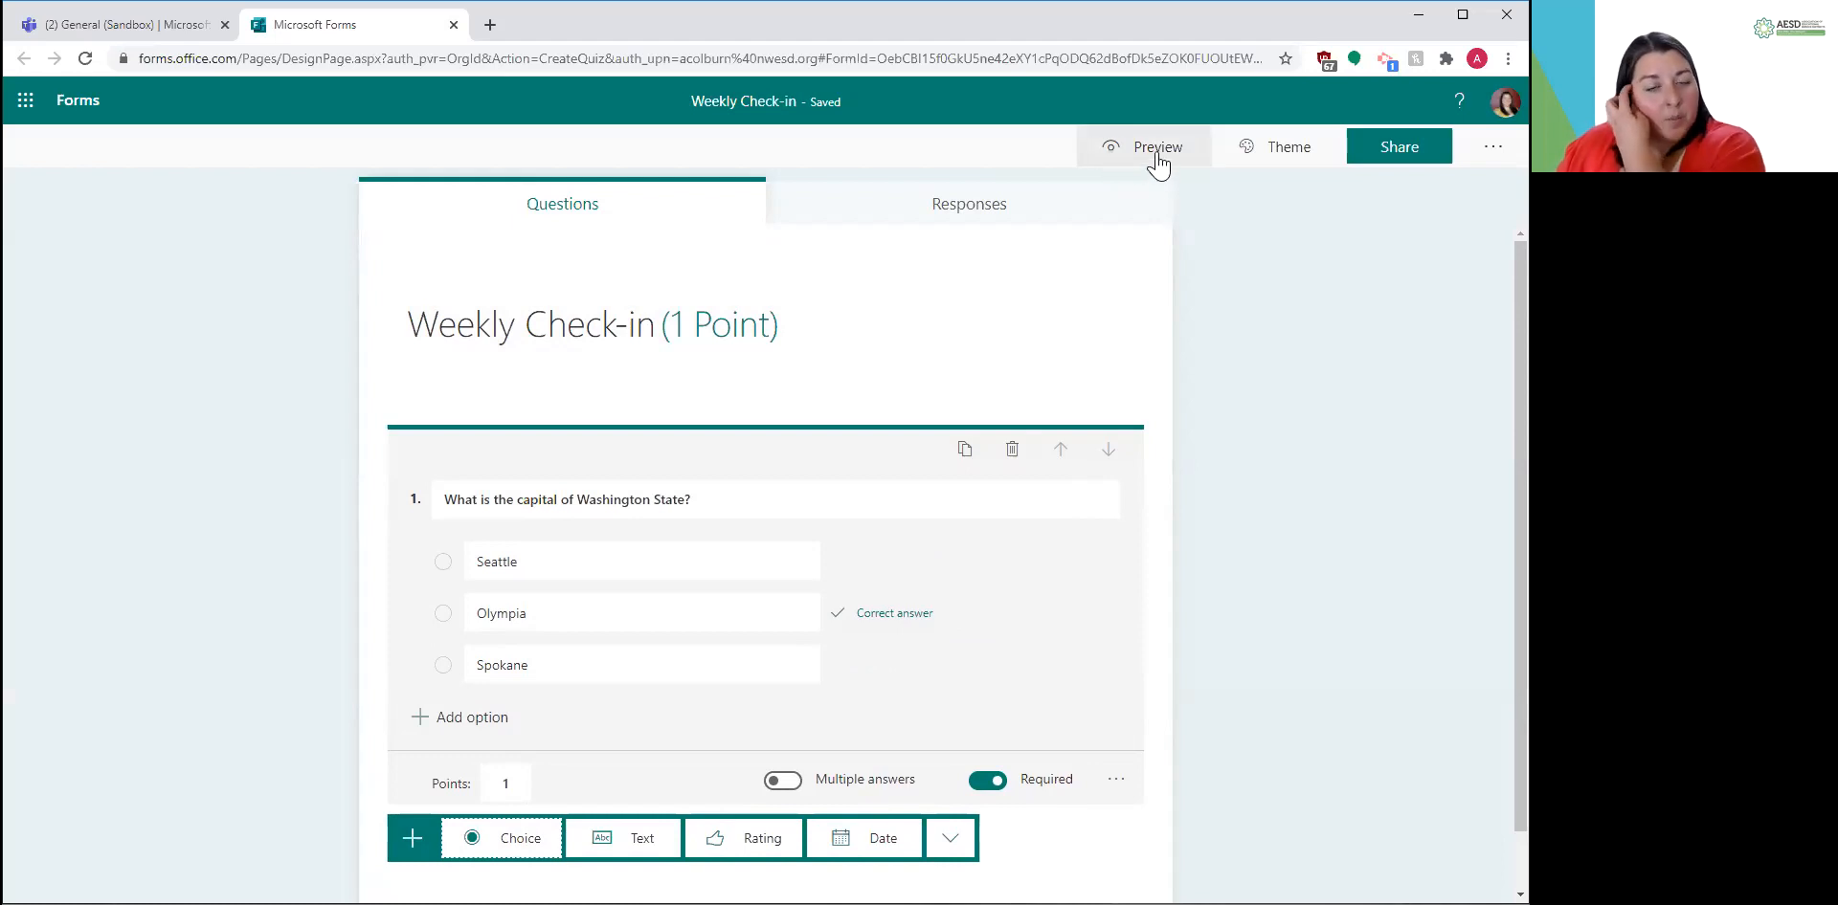
- View the theme colours and images available for the Weekly Check-in quiz without applying one
left_click(1283, 147)
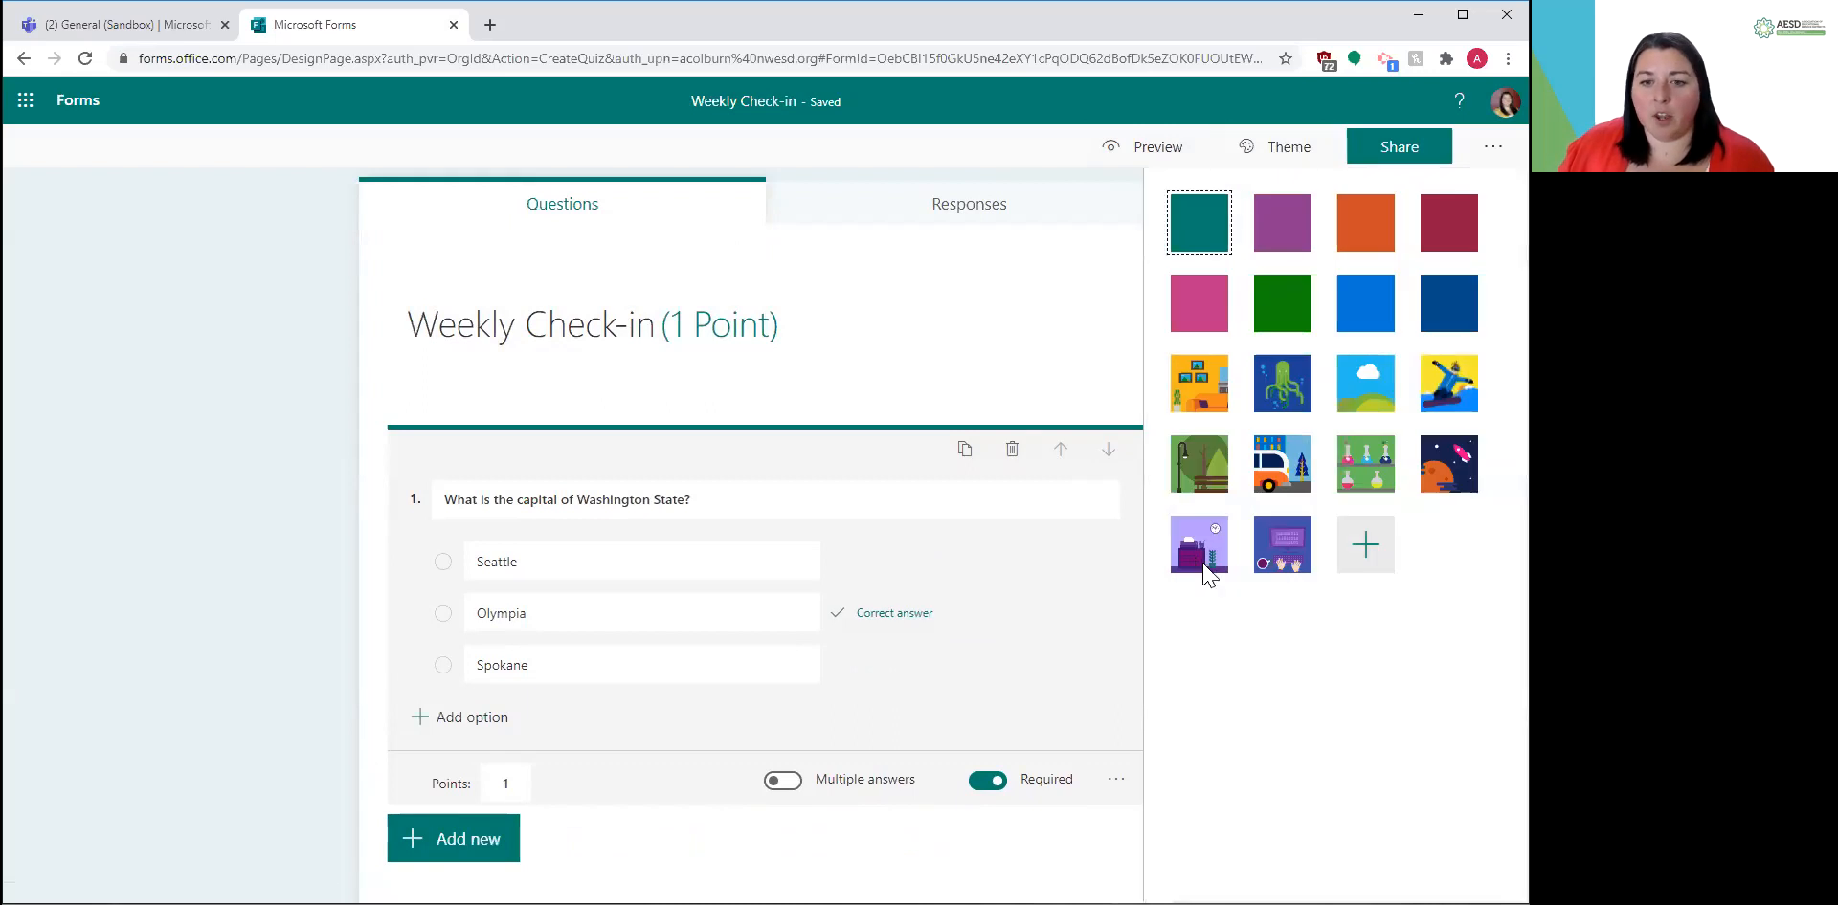
left_click(251, 361)
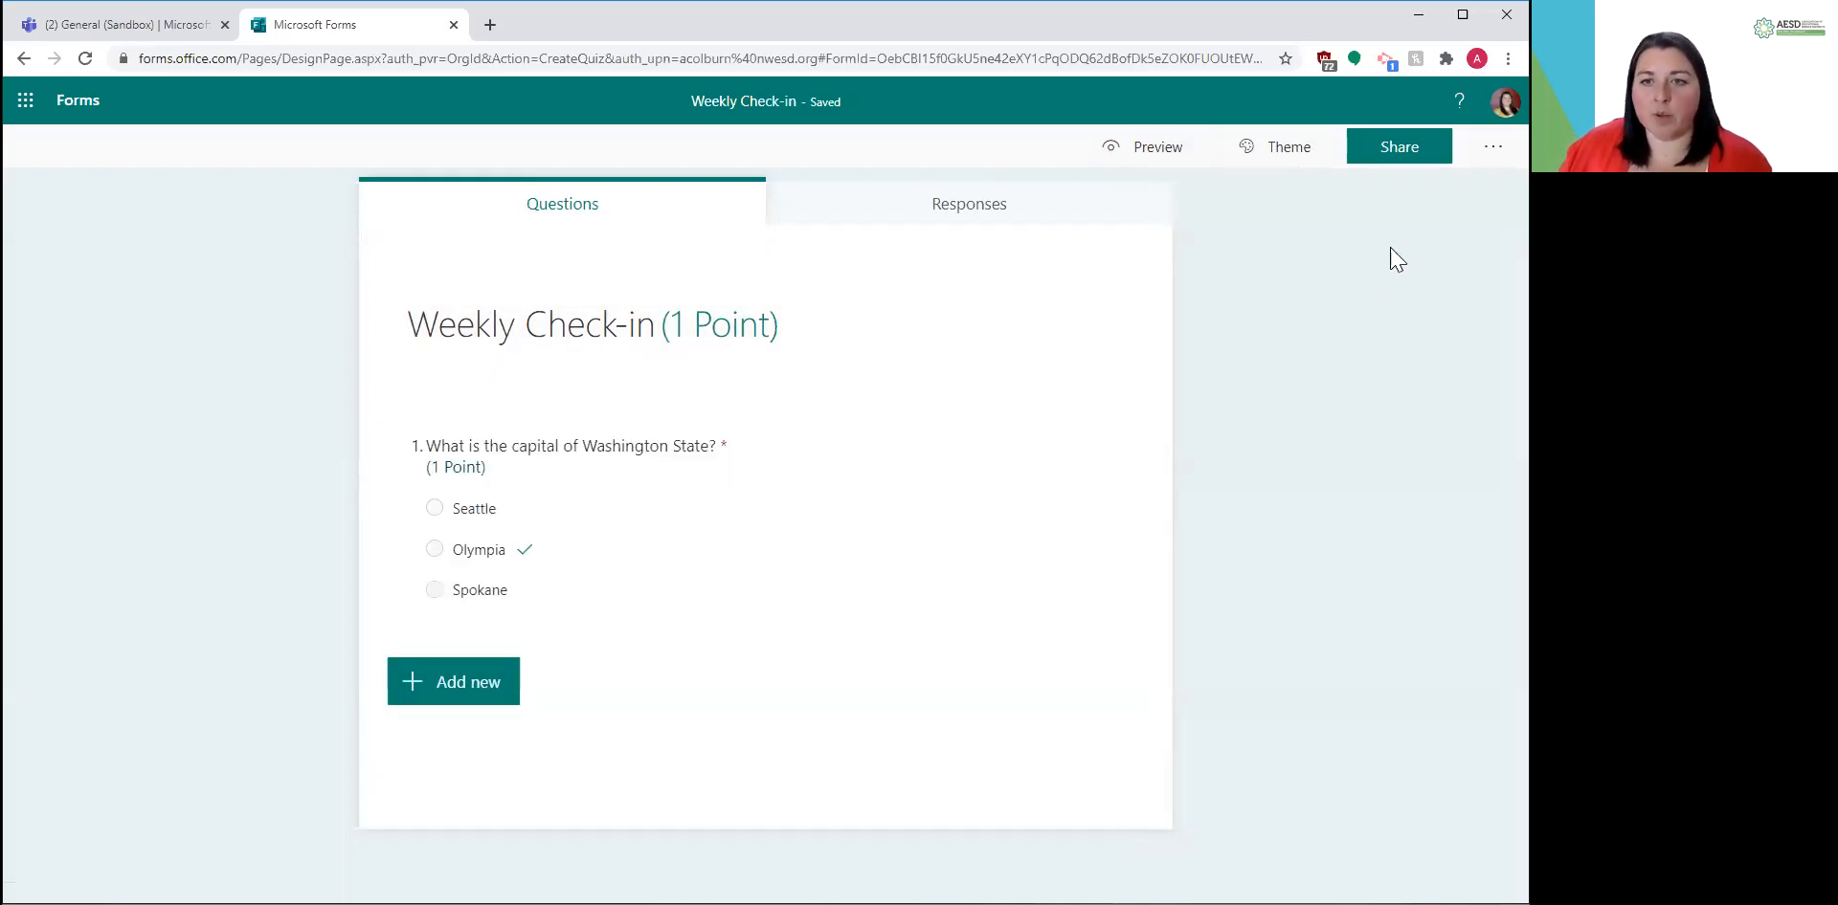
- Review the quiz settings for results, respondents, responses and notifications, switching automatic results off and back on
left_click(1493, 146)
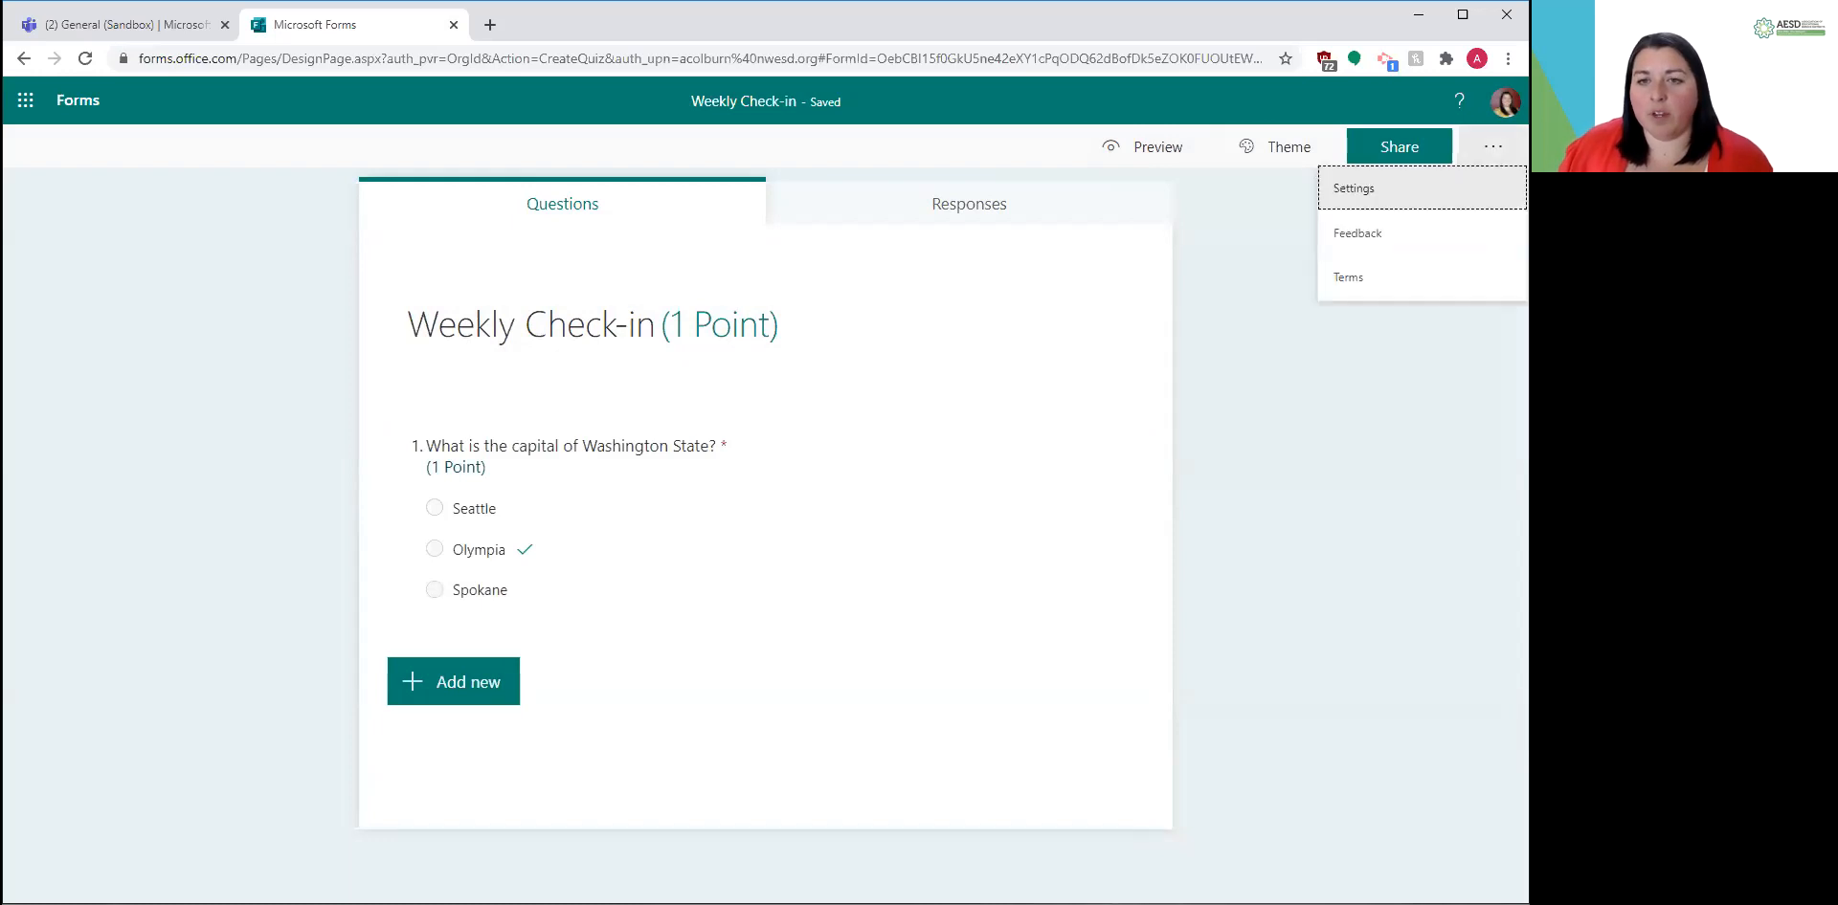
left_click(1375, 194)
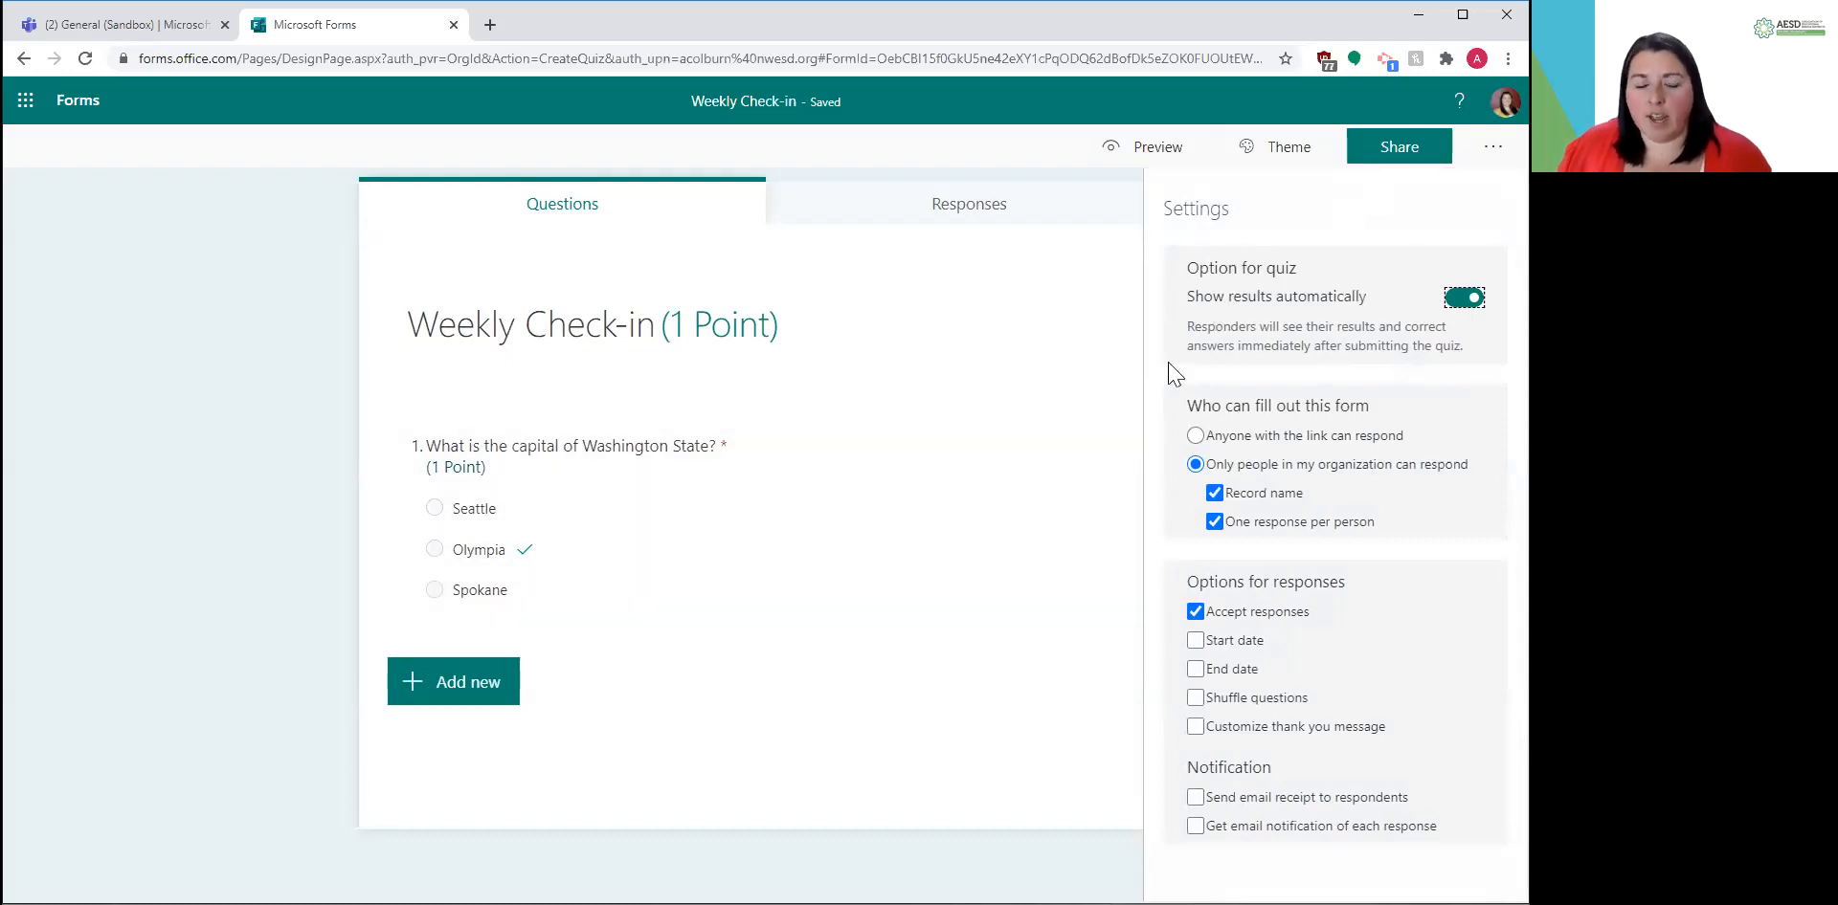
left_click(1464, 300)
left_click(1463, 300)
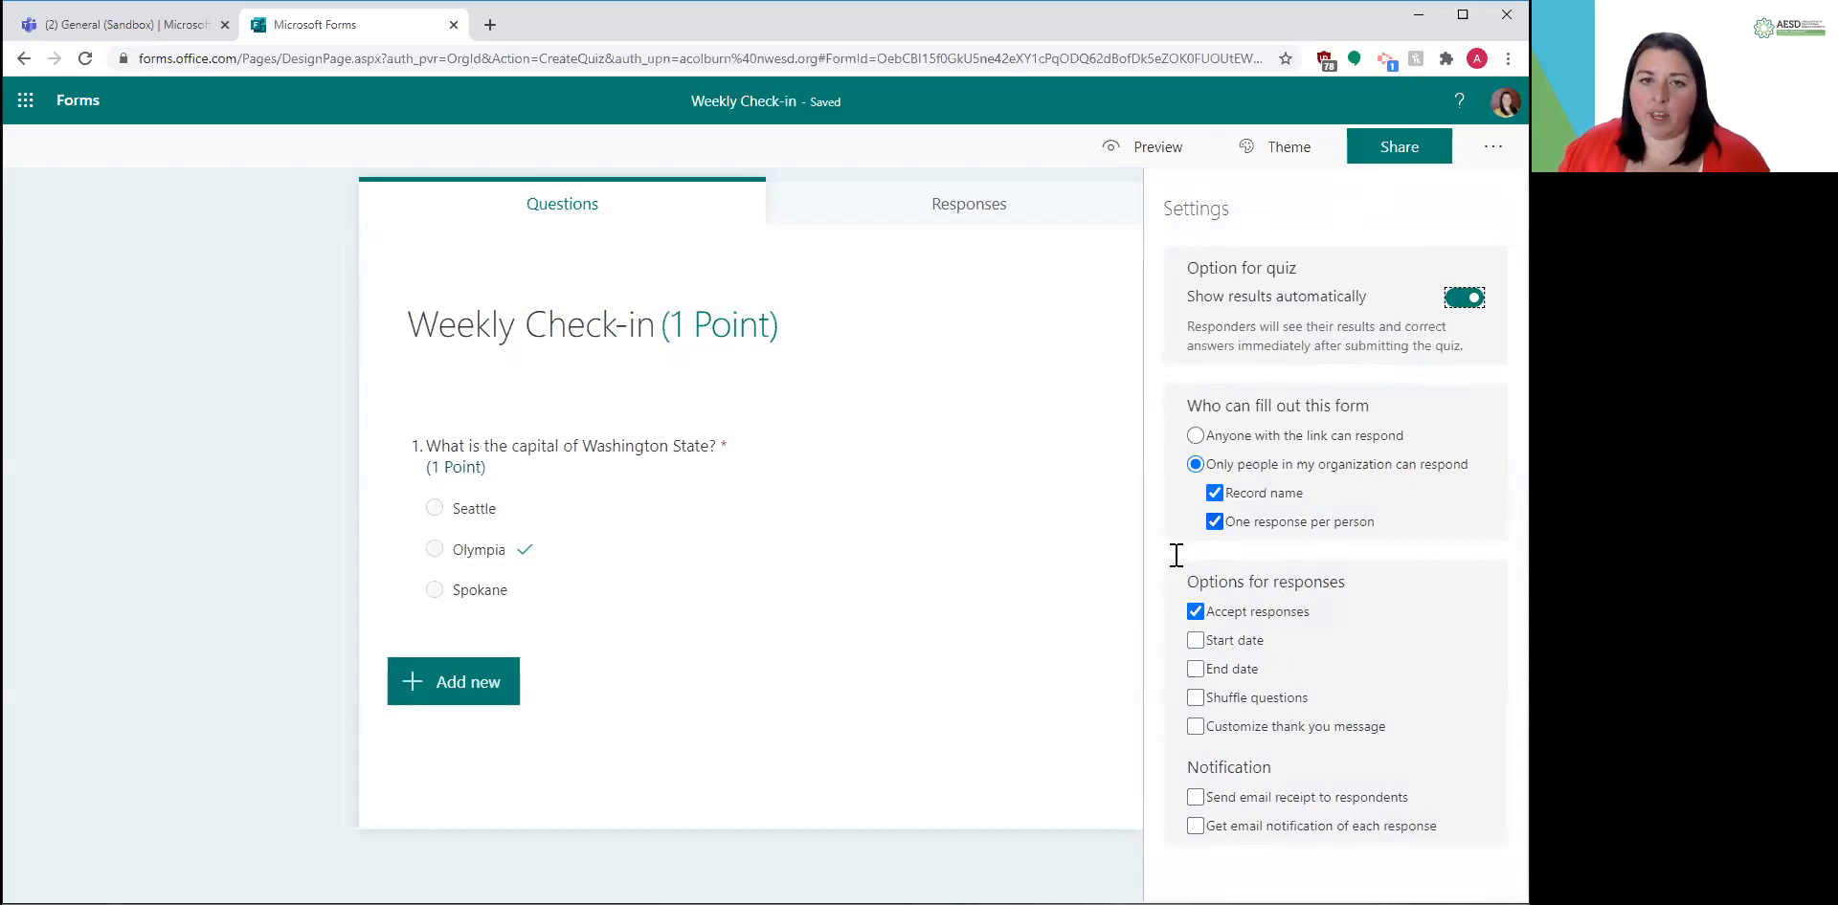
left_click(1493, 148)
left_click(1273, 326)
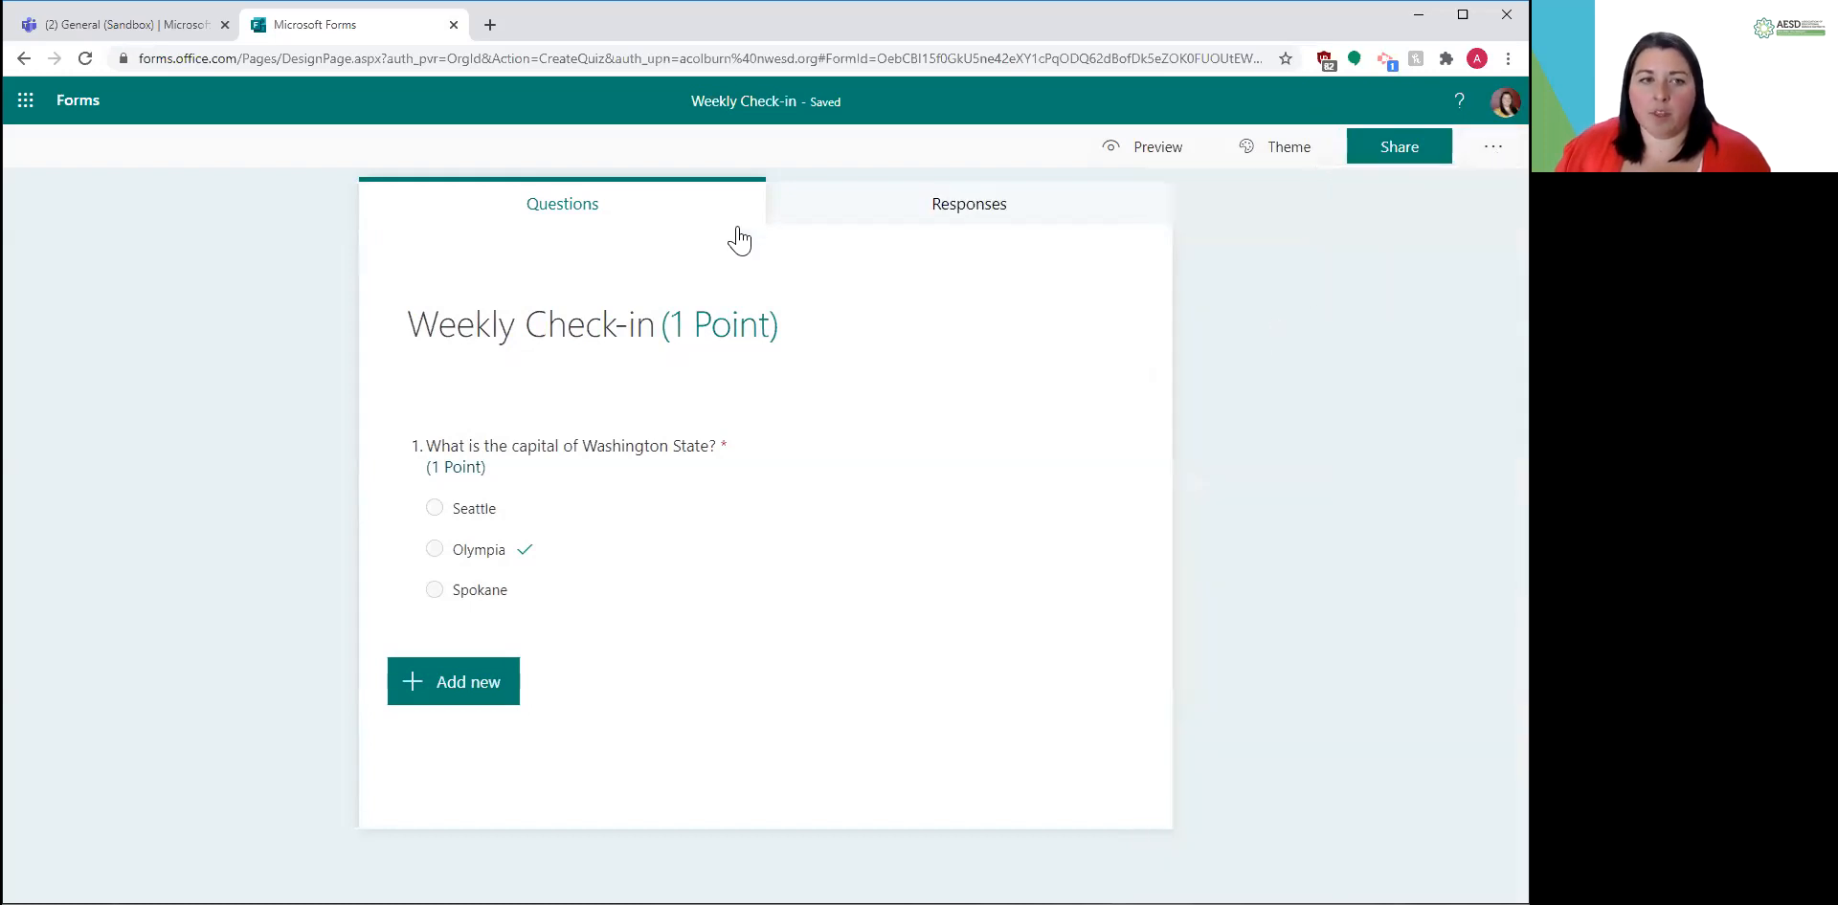
- View the quiz's responses summary and return to its questions
left_click(862, 220)
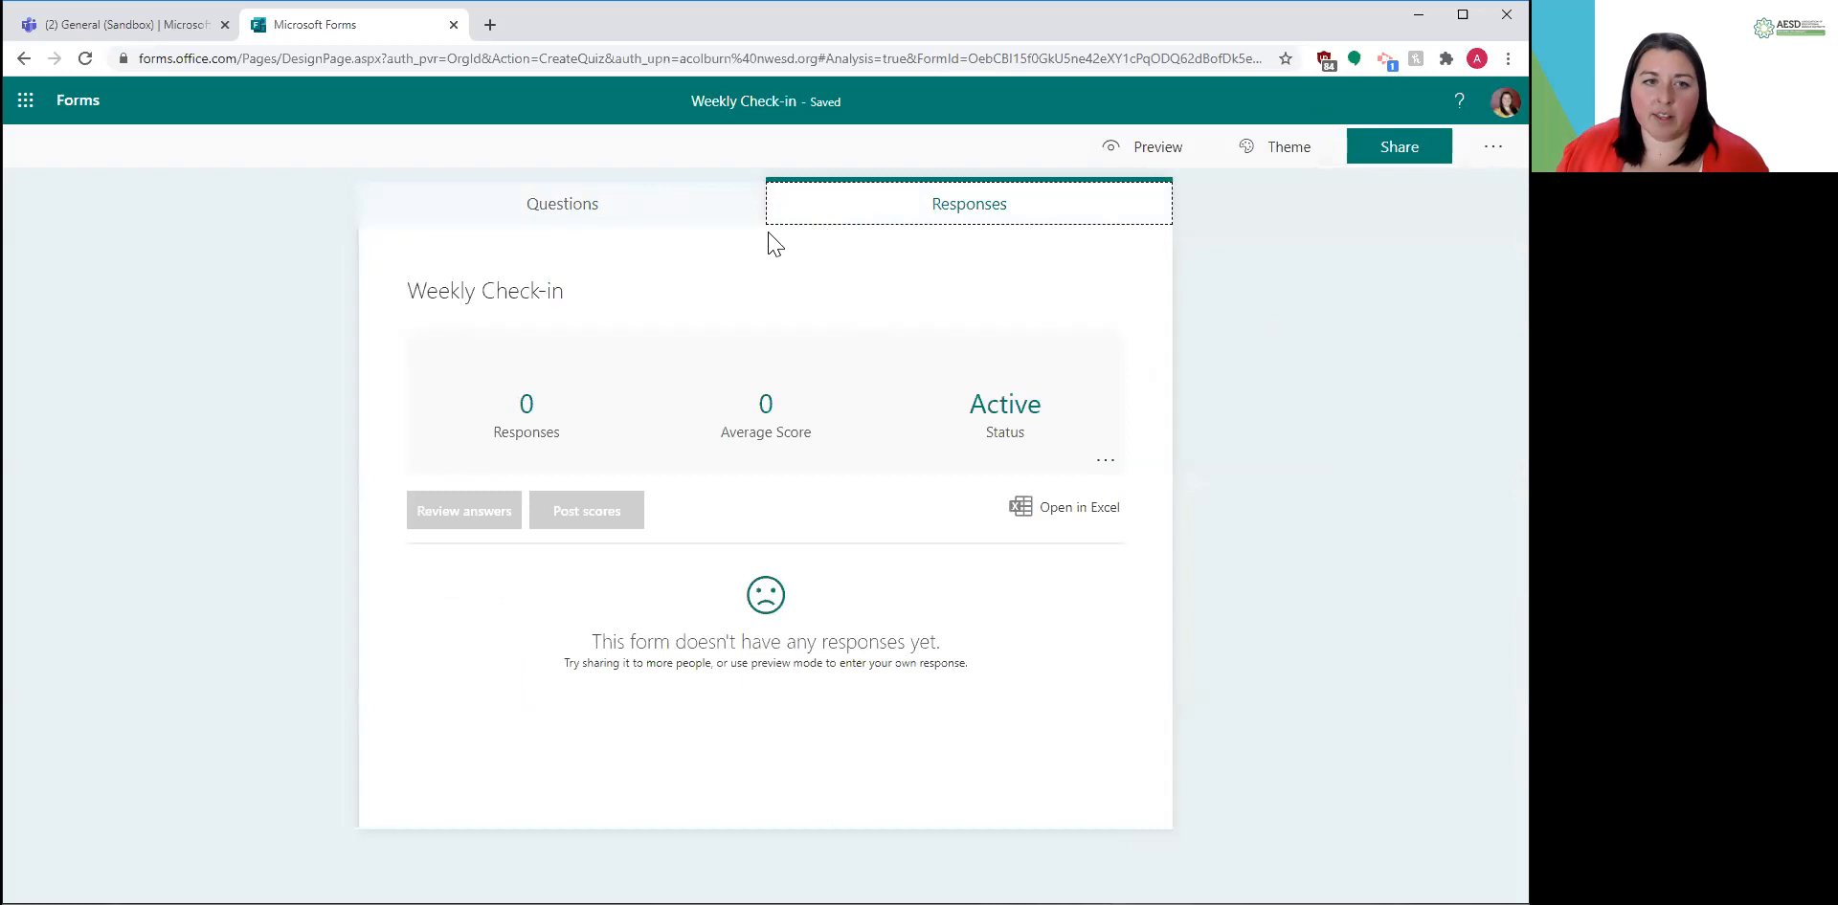
left_click(605, 222)
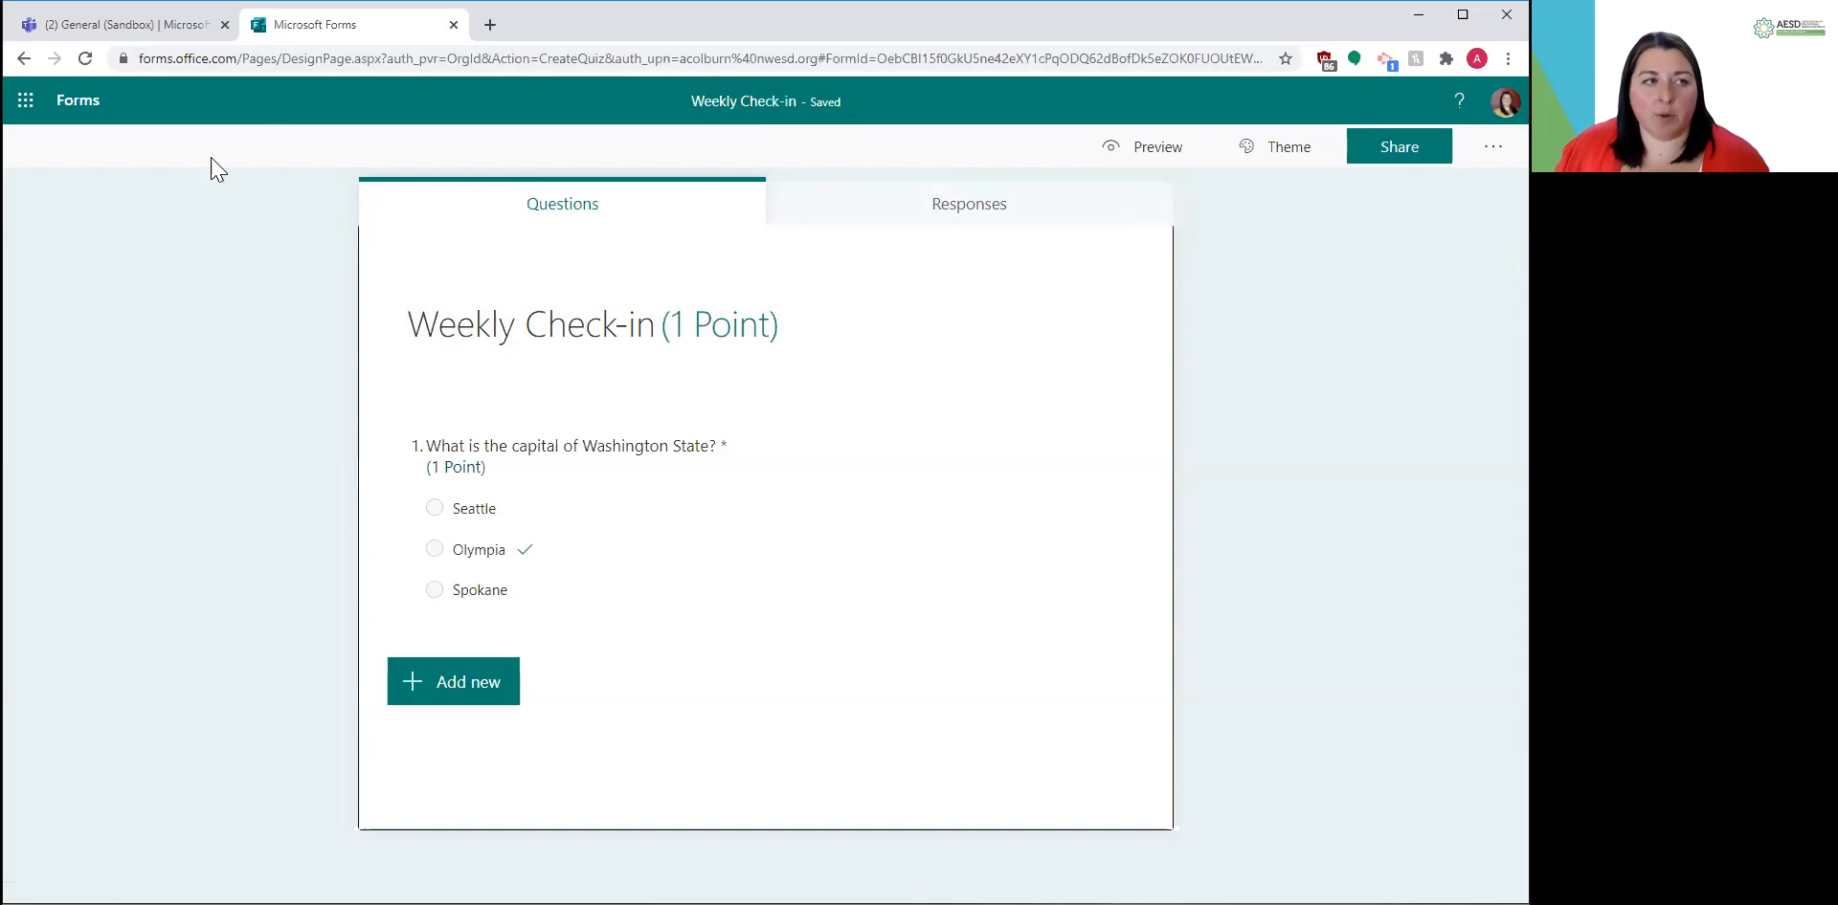
- Switch to Microsoft Teams and create a quiz assignment in the Sandbox team using the Weekly Check-in quiz
left_click(101, 29)
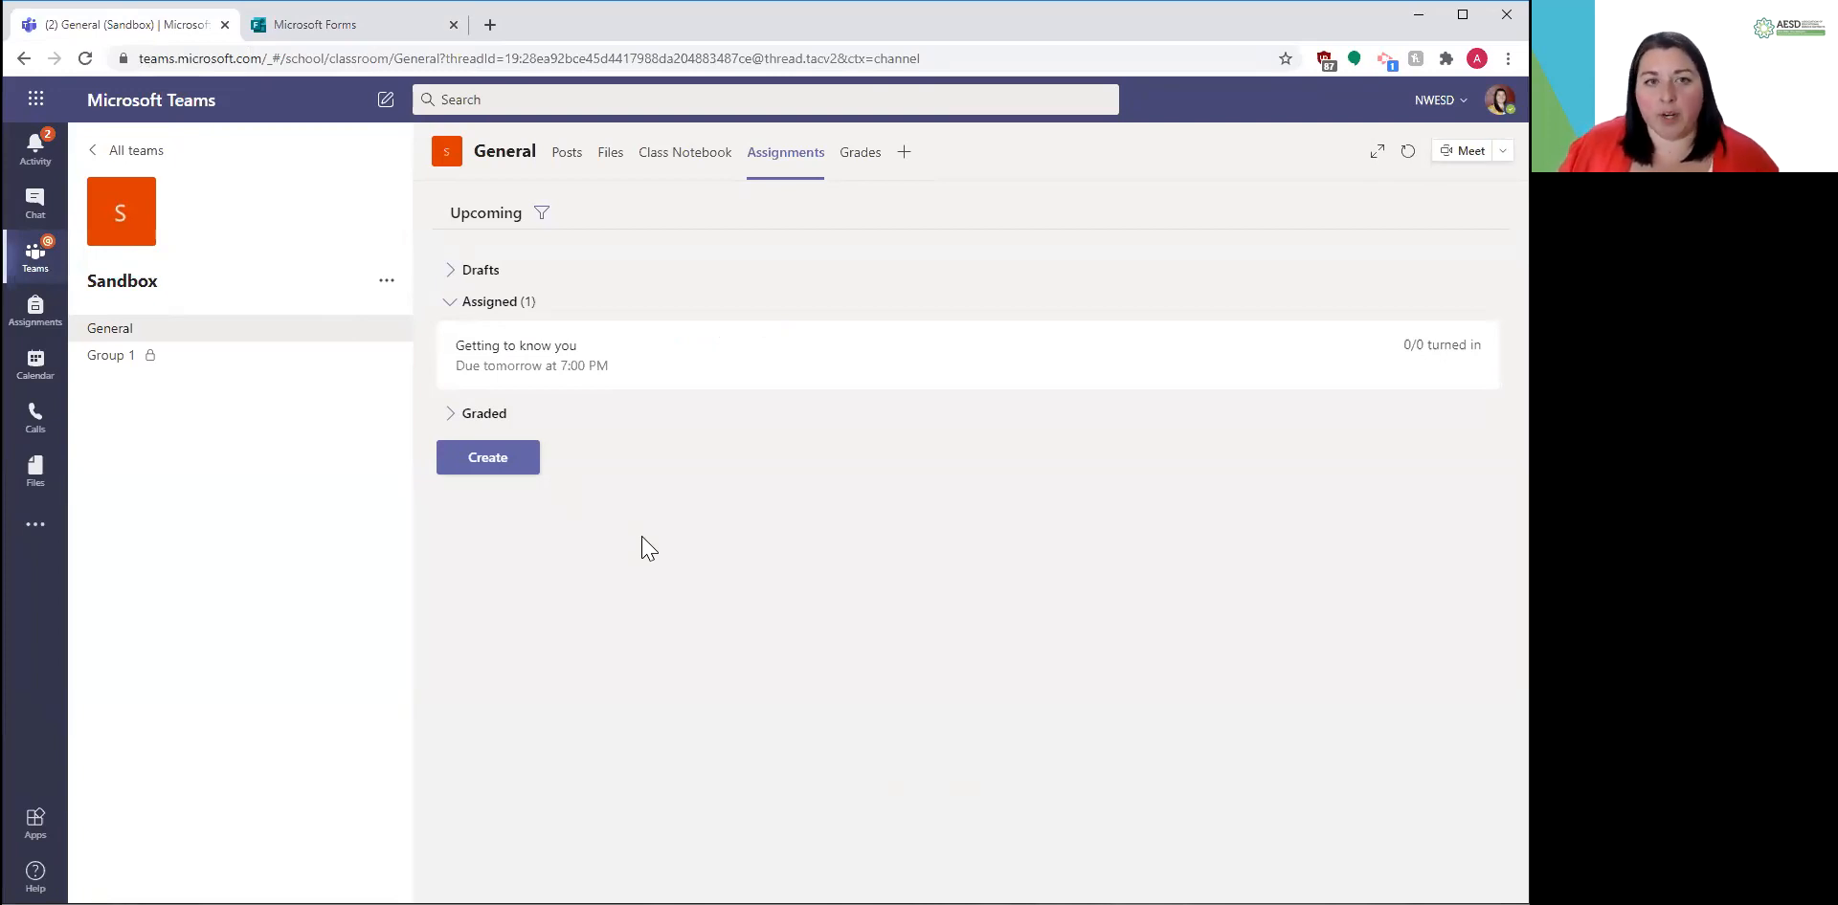
left_click(476, 467)
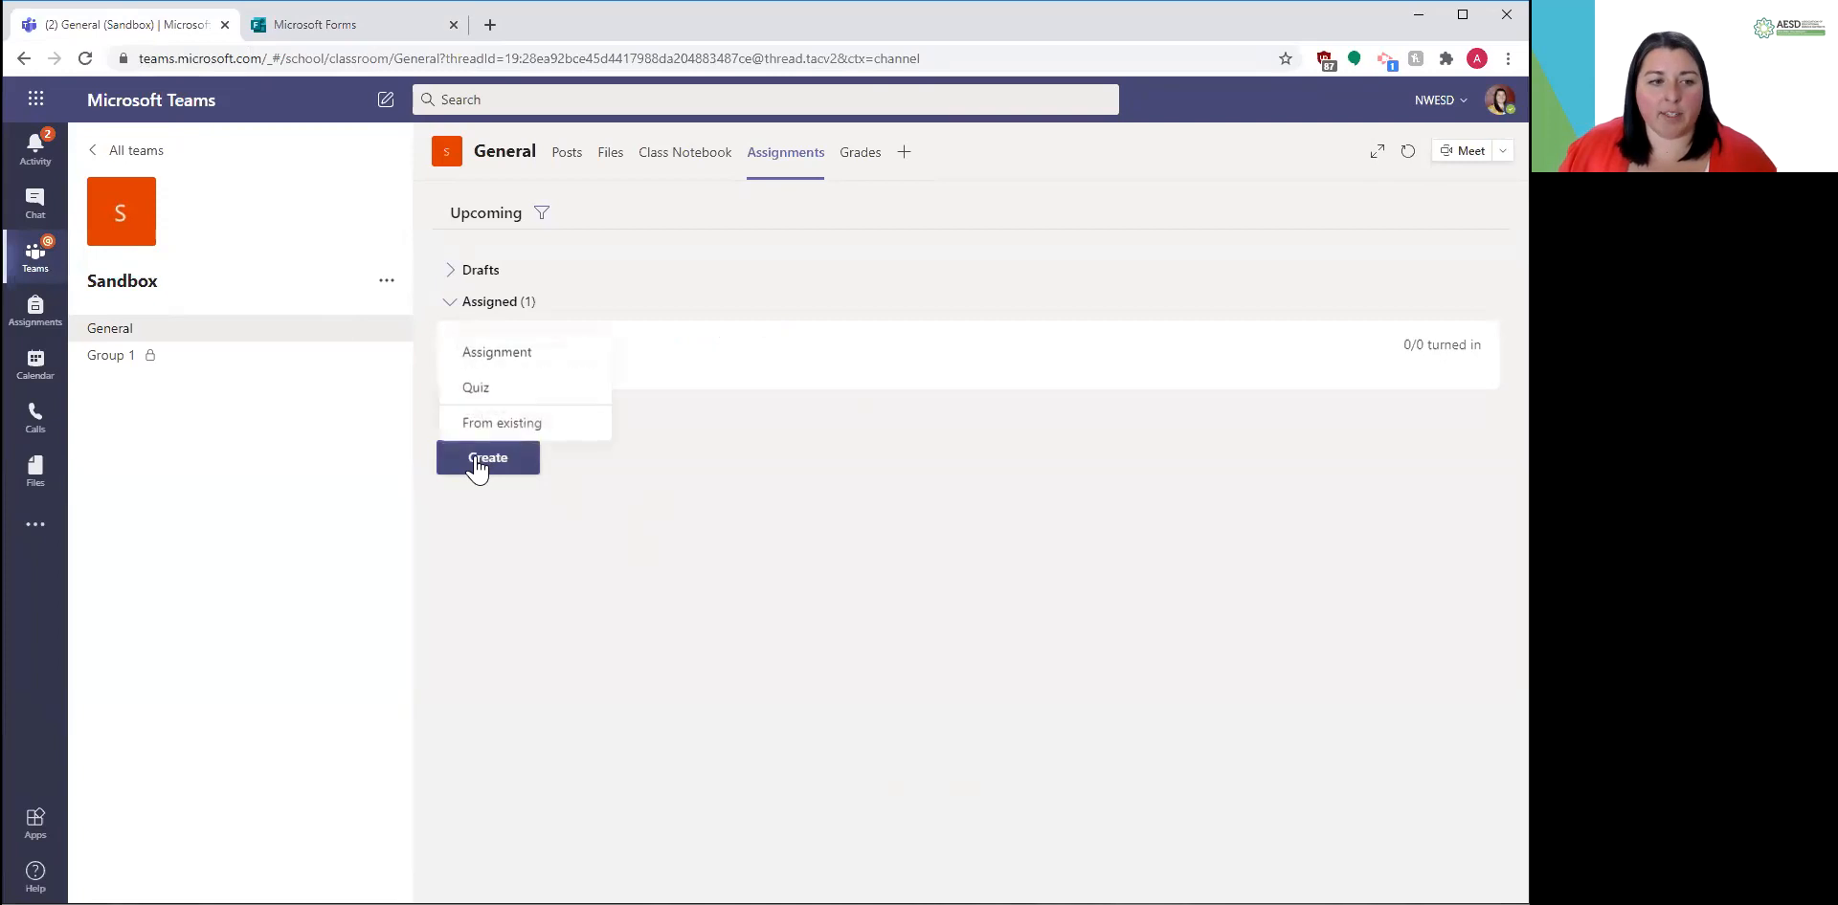
left_click(476, 387)
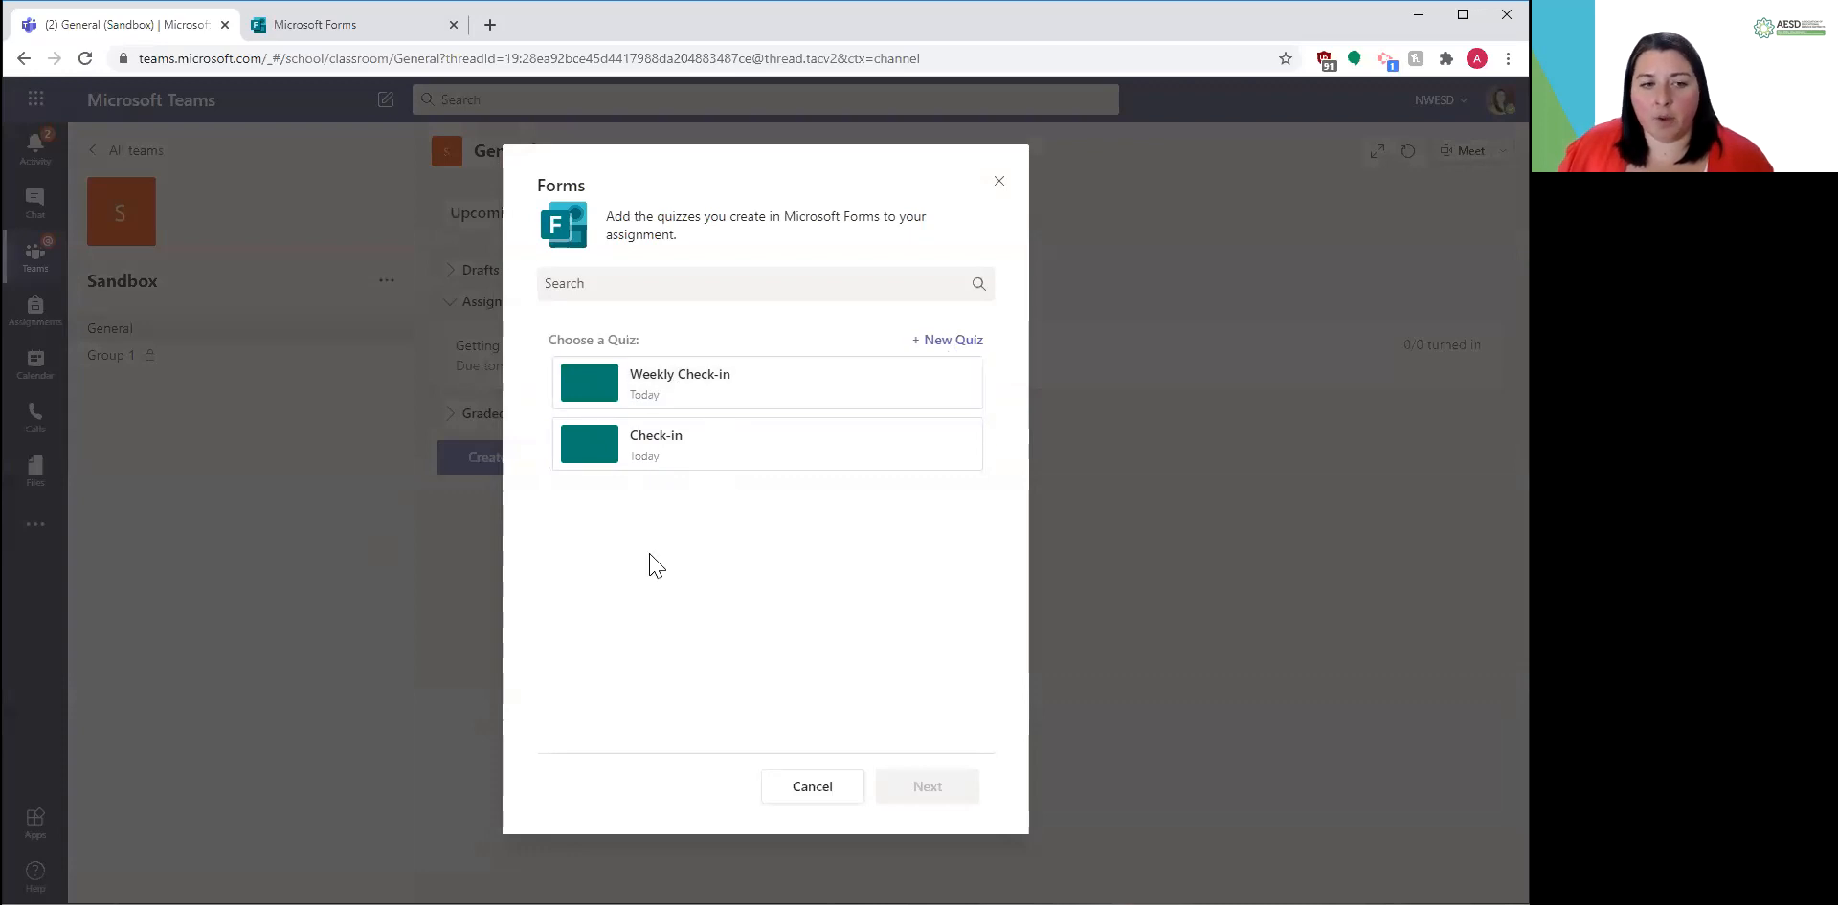
left_click(713, 381)
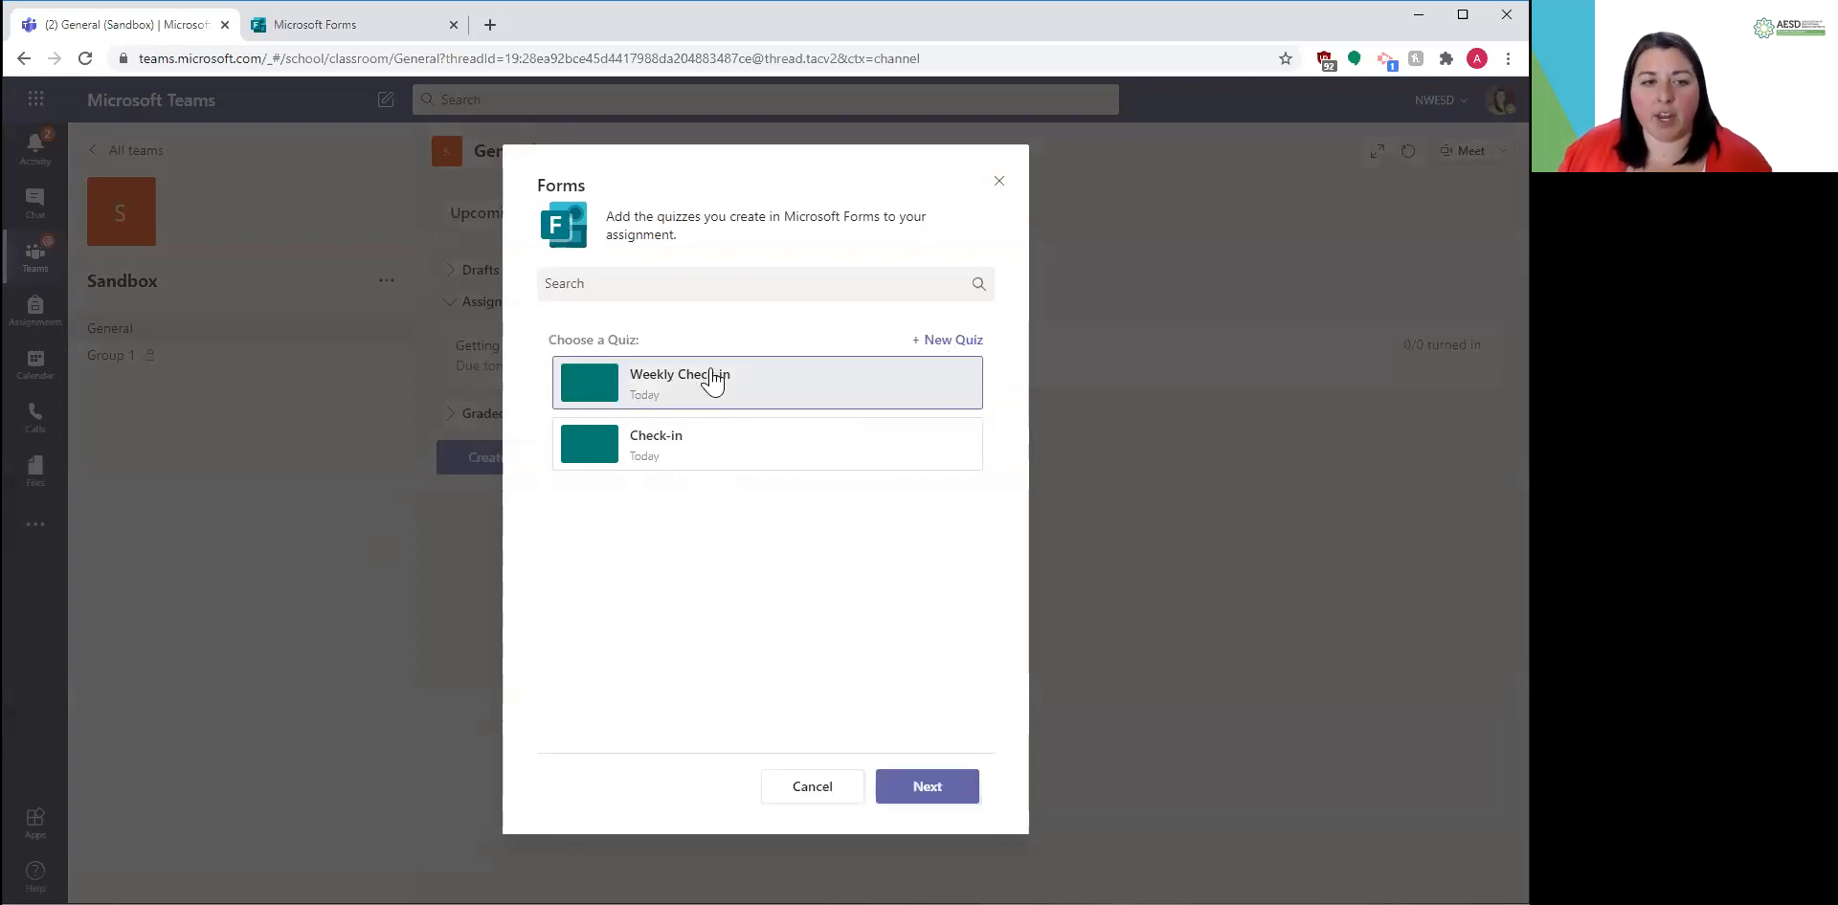
left_click(925, 787)
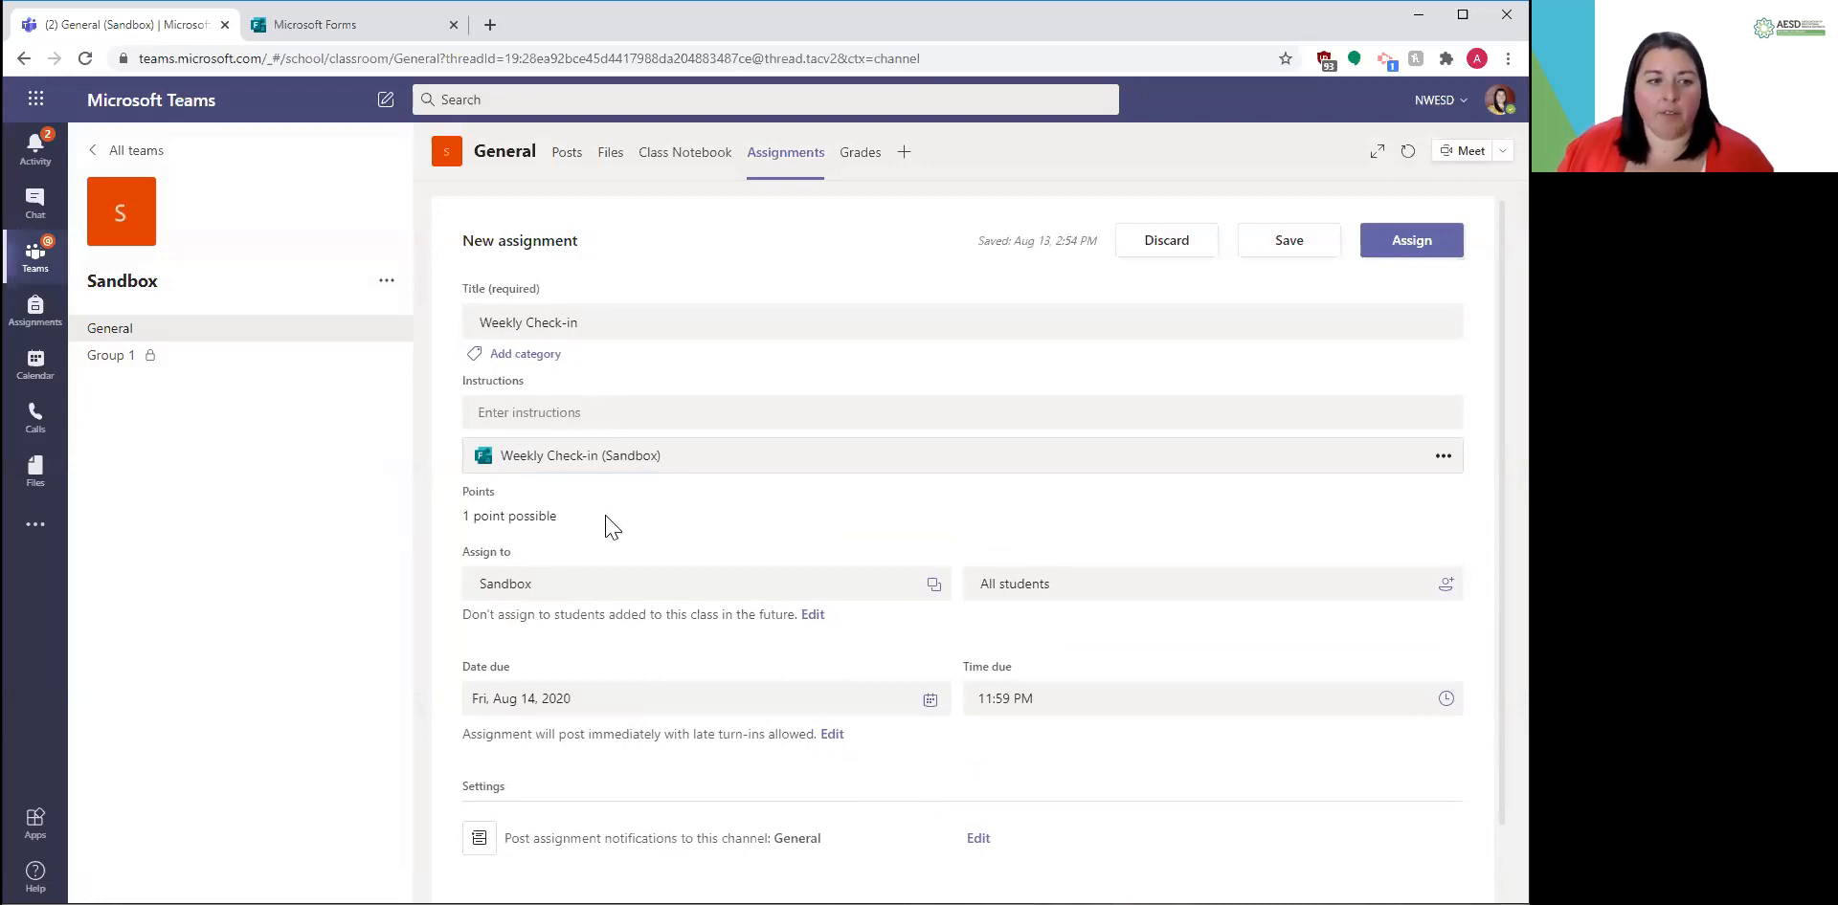
- Review the Weekly Check-in assignment's details and assign it to all students in Sandbox
scroll(605, 517, "down", 1)
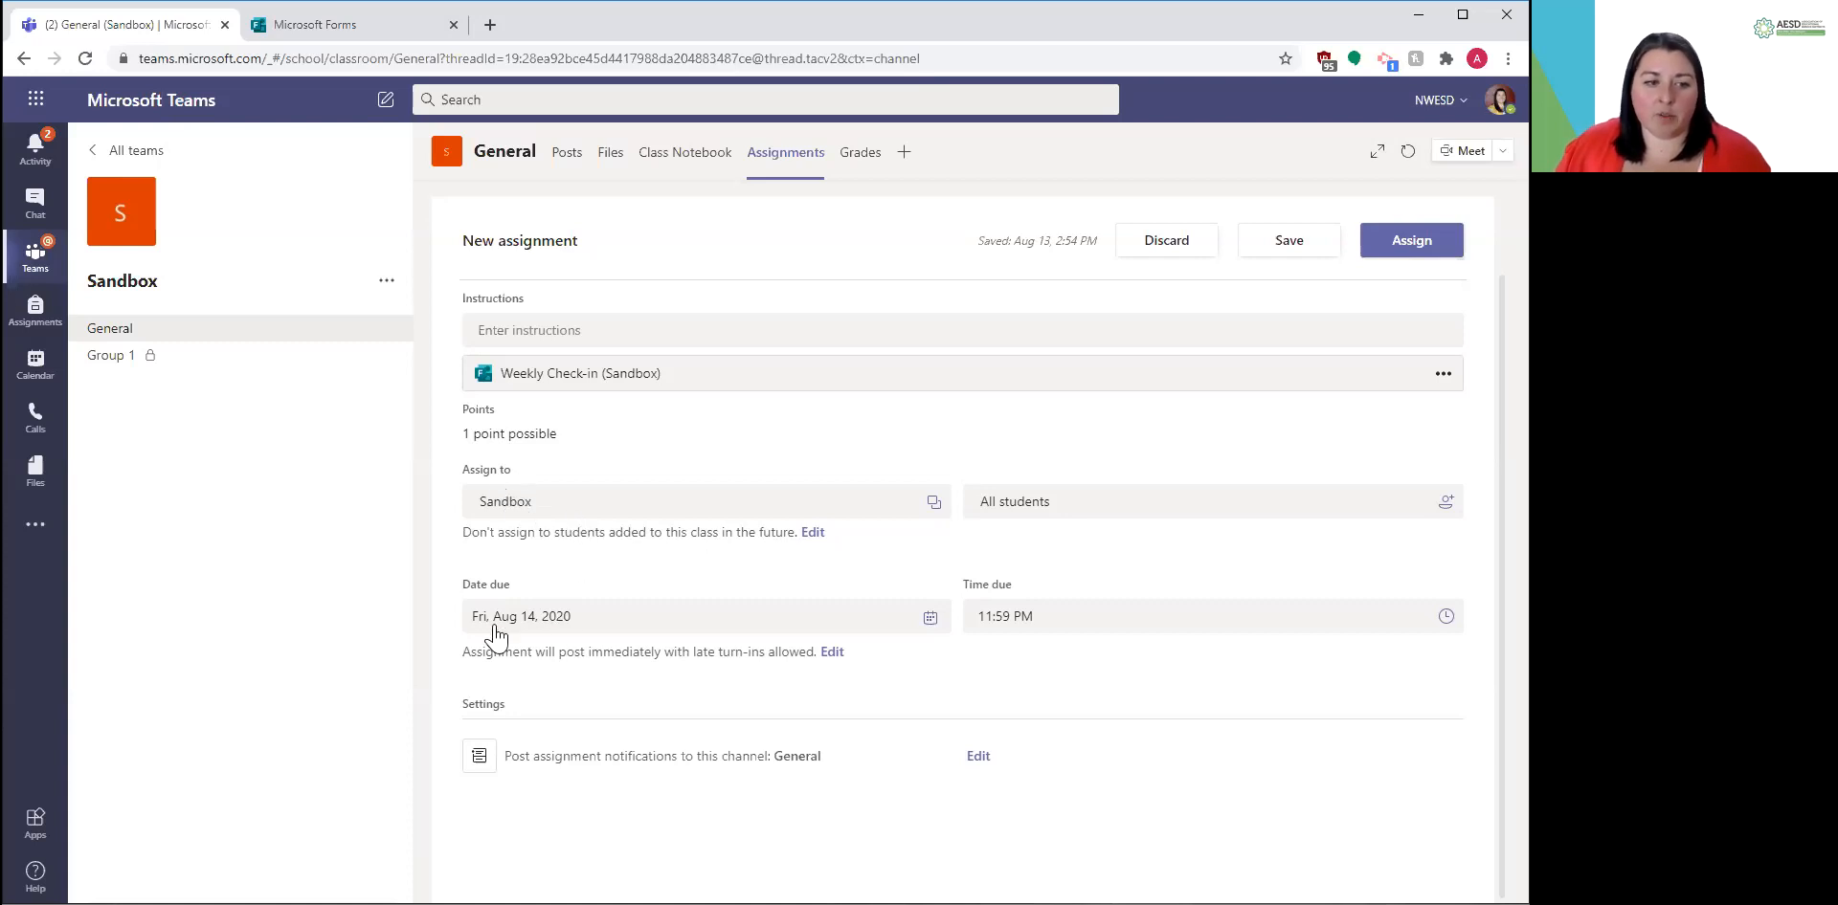
scroll(687, 720, "up", 2)
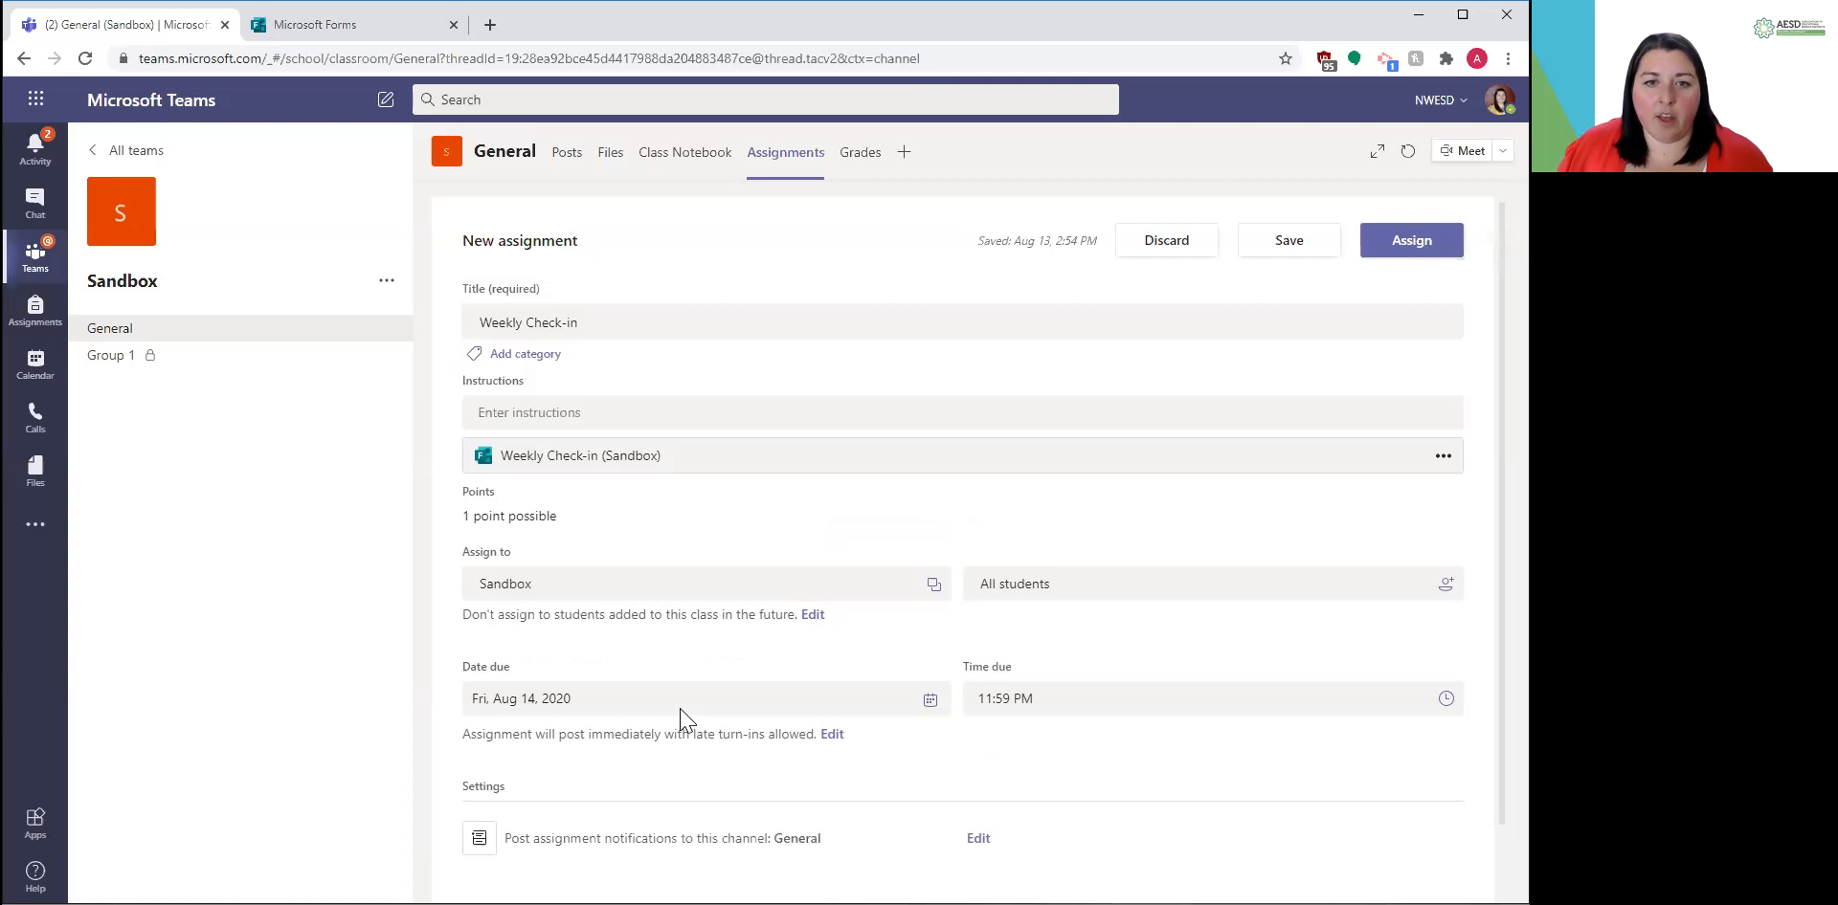
scroll(680, 718, "down", 1)
scroll(676, 717, "up", 1)
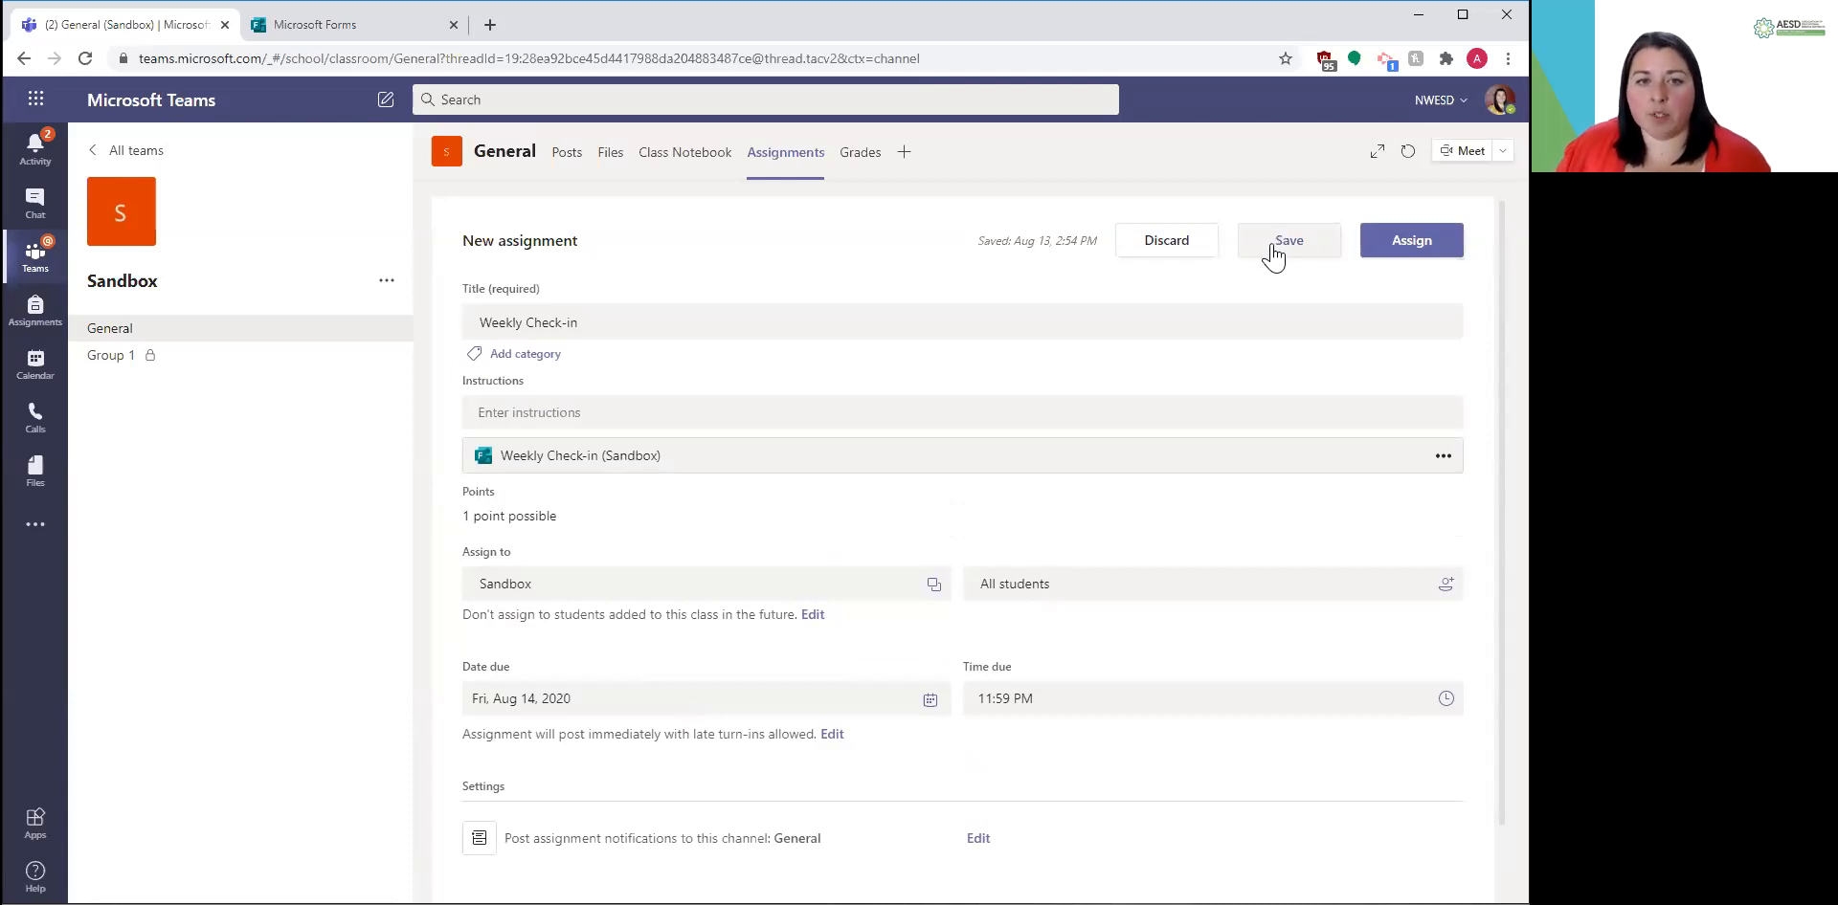
left_click(1413, 241)
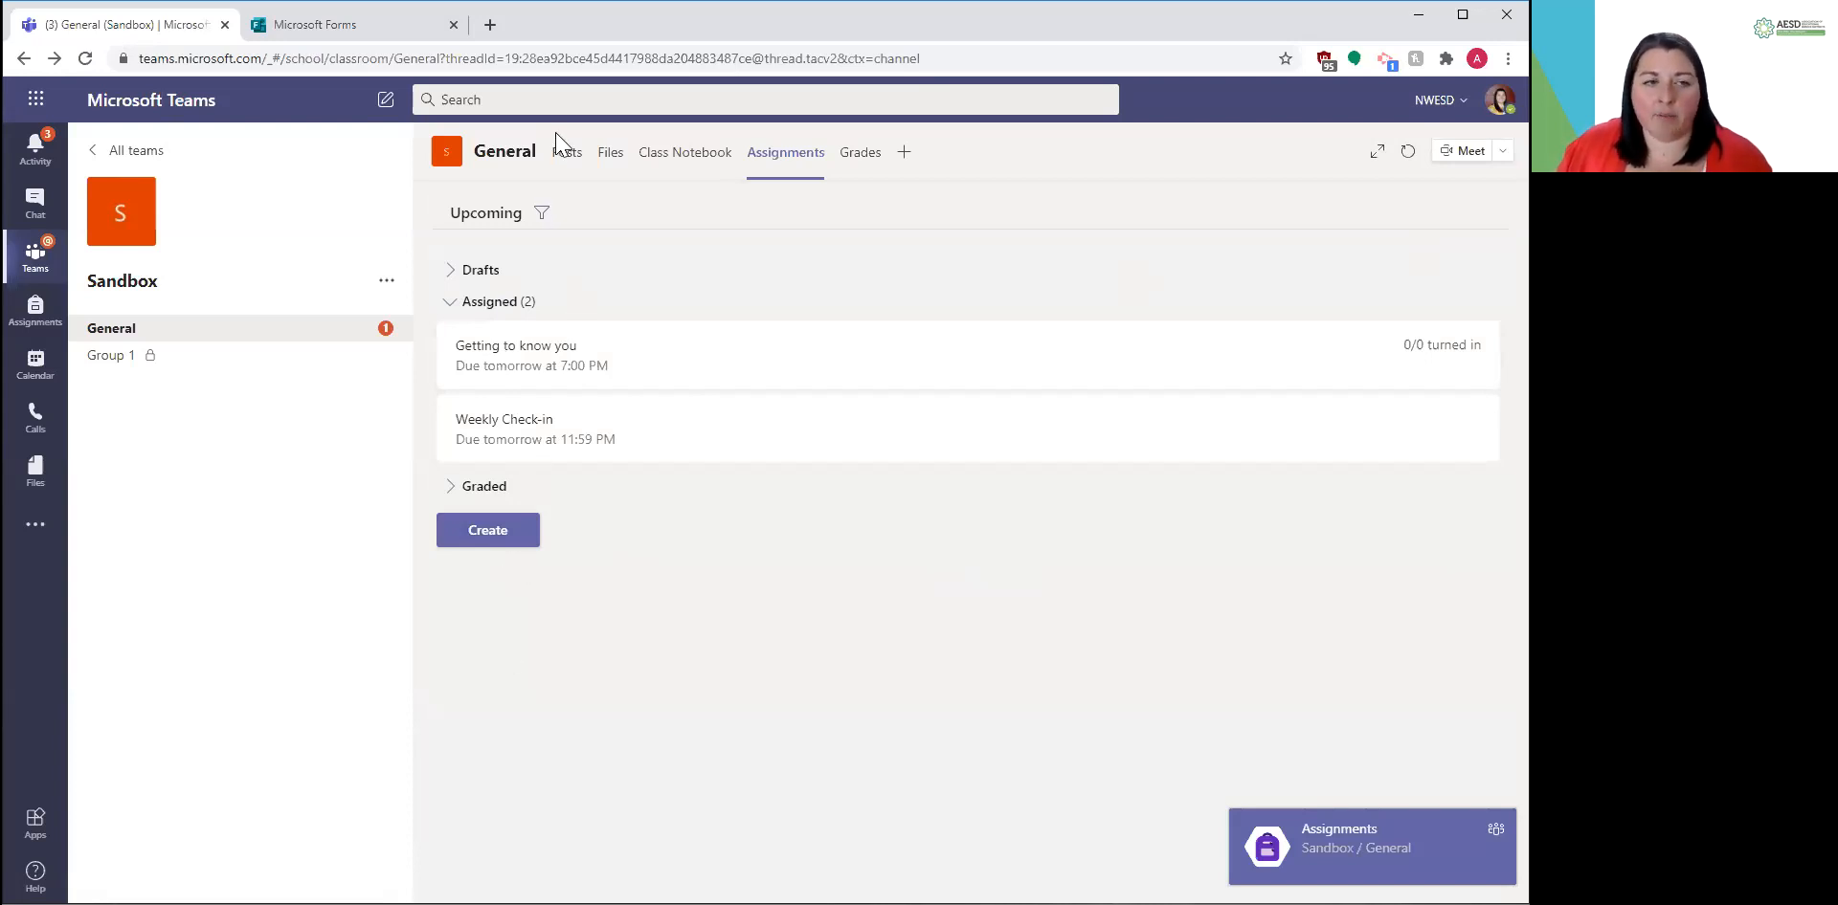
- Show the General channel's posts and look at the Weekly Check-in assignment notification
left_click(172, 328)
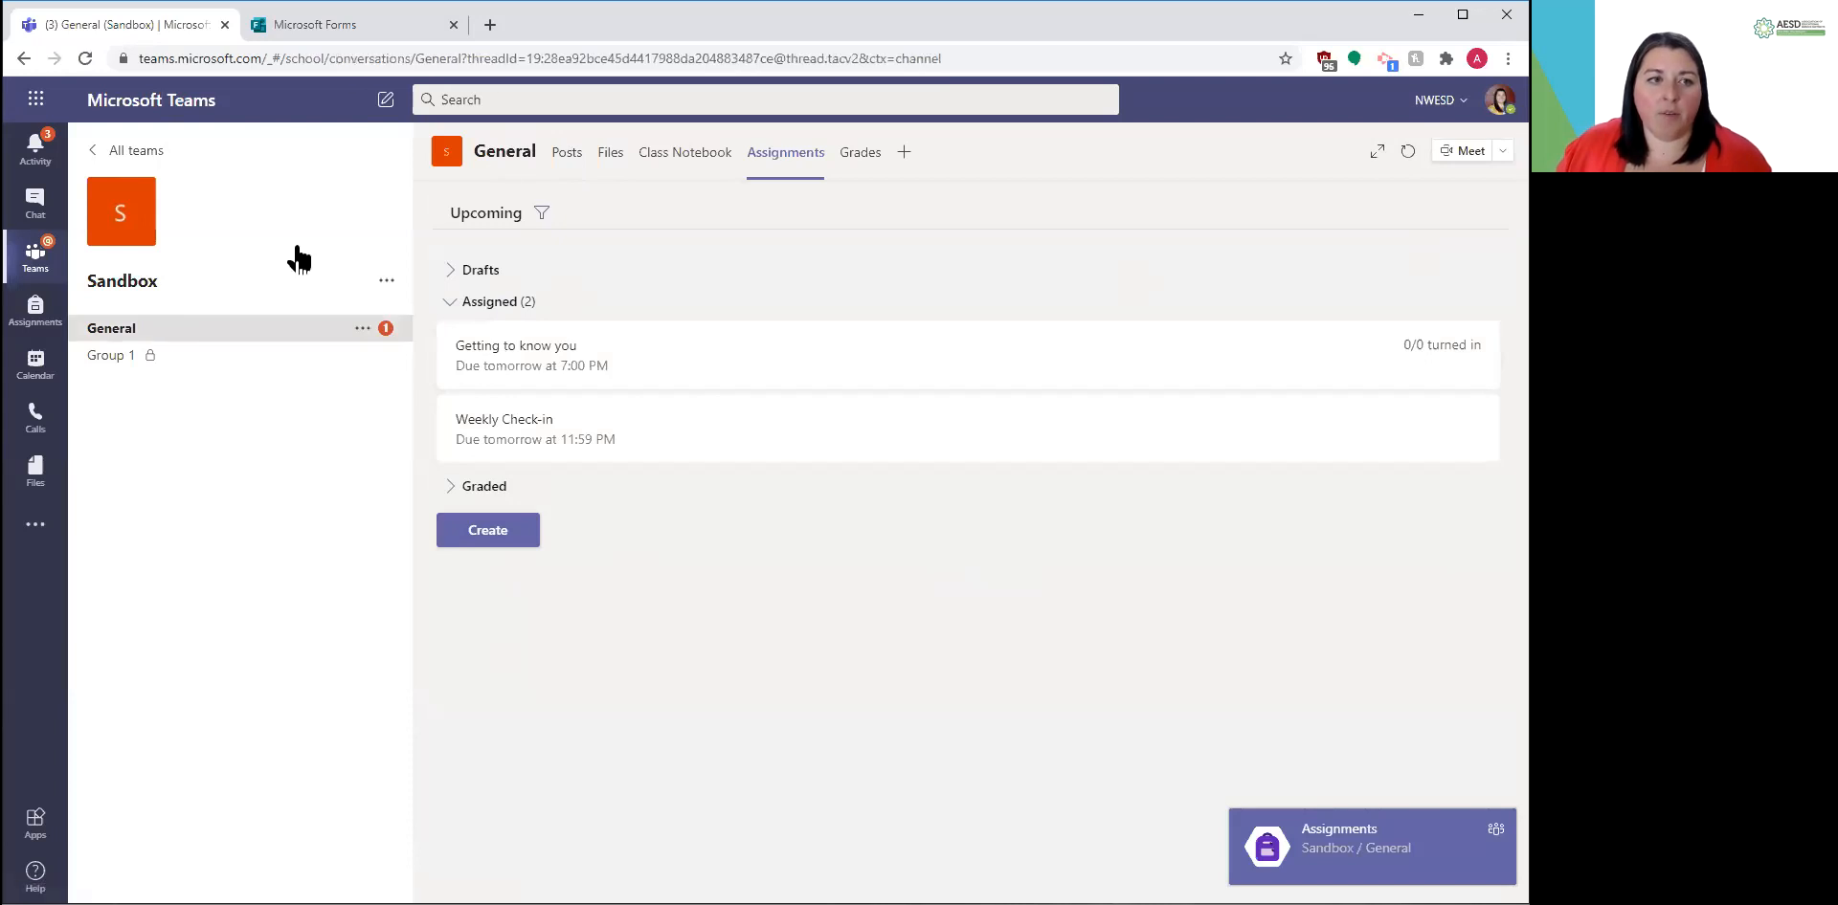
left_click(565, 160)
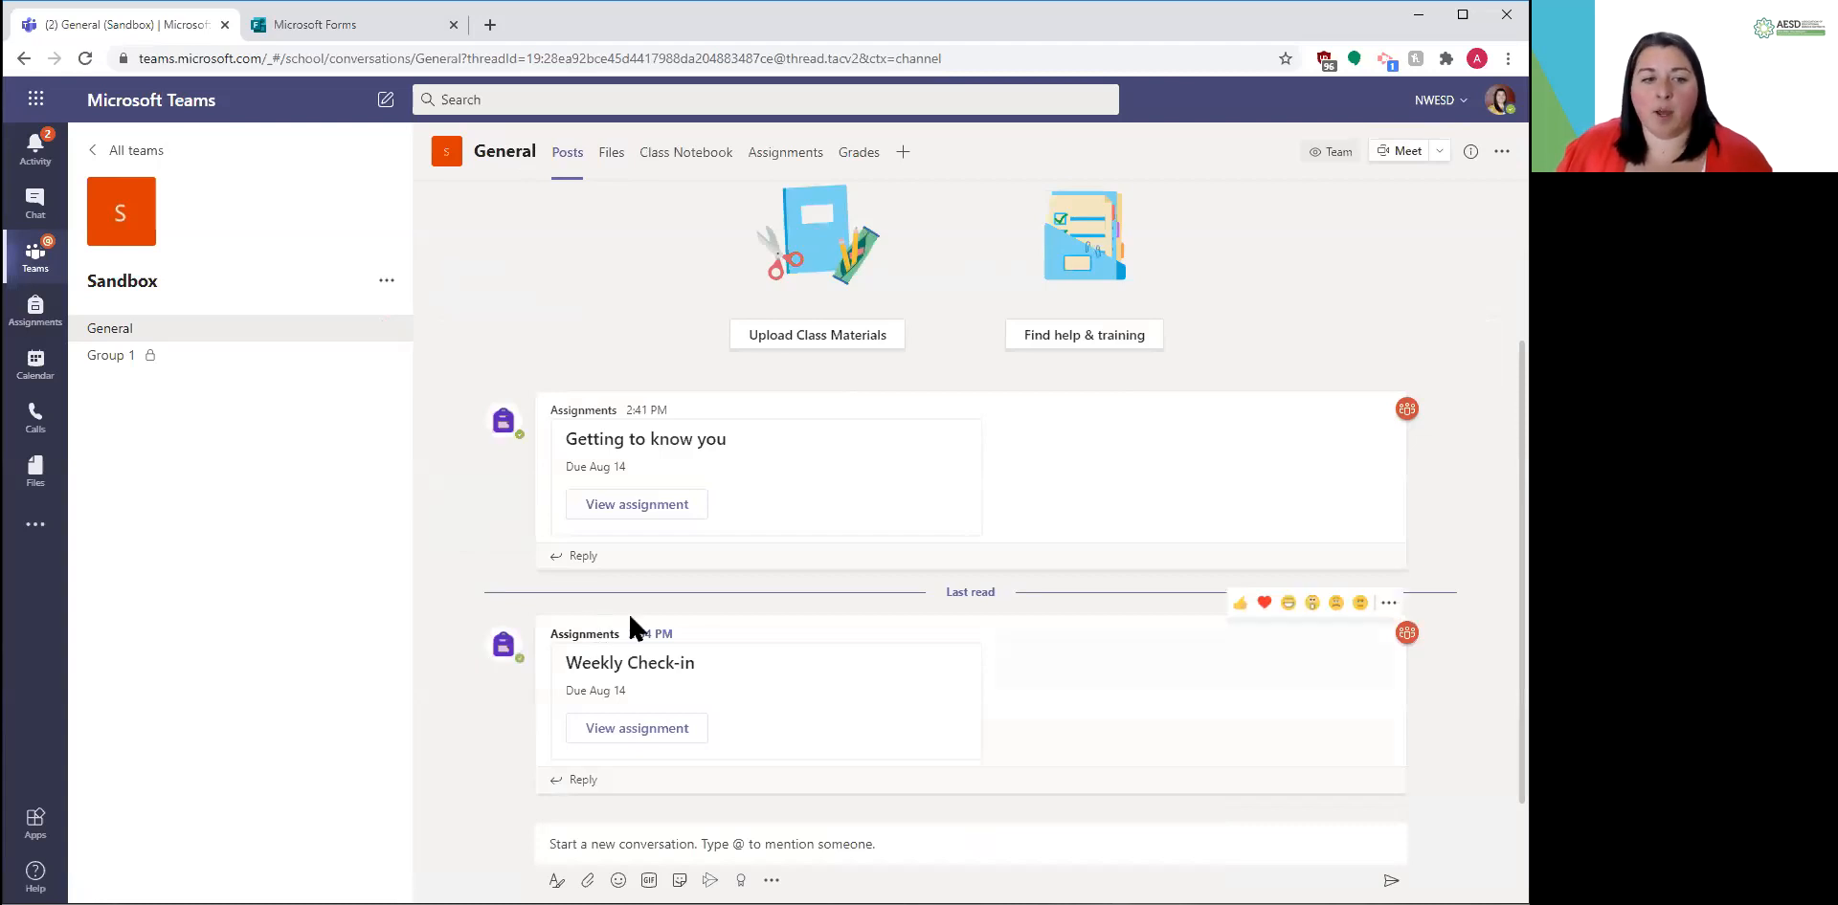
mouse_move(490, 639)
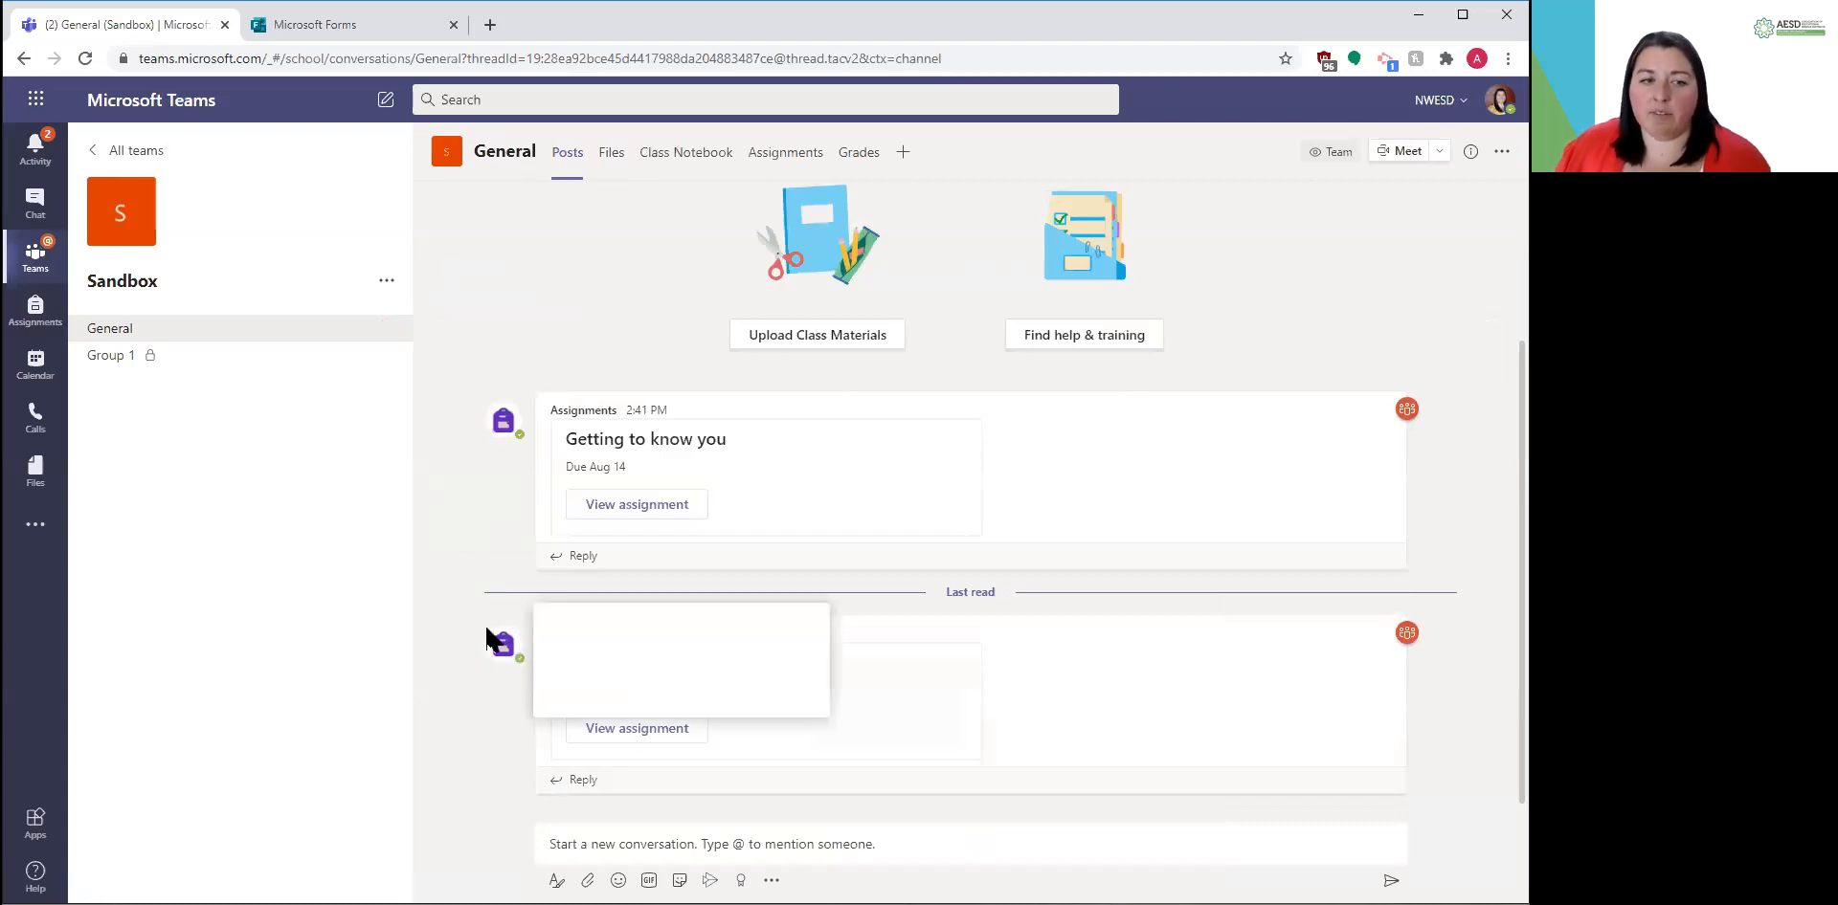